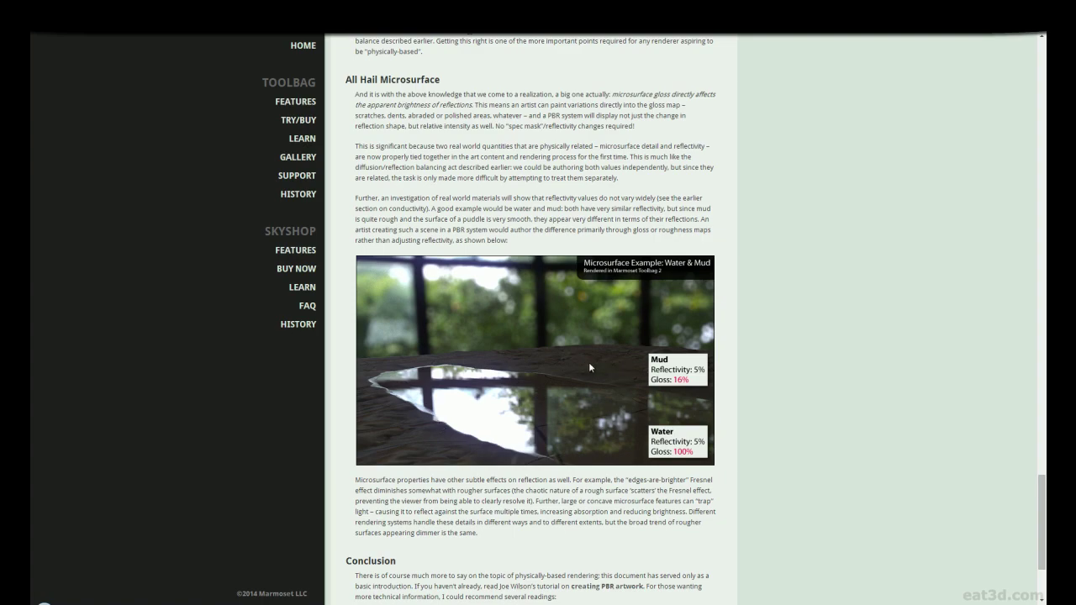
Step: Review the microsurface section of the rendering theory article and go back to its light diffusion and energy conservation sections
scroll(624, 370, "down", 2)
scroll(743, 354, "up", 3)
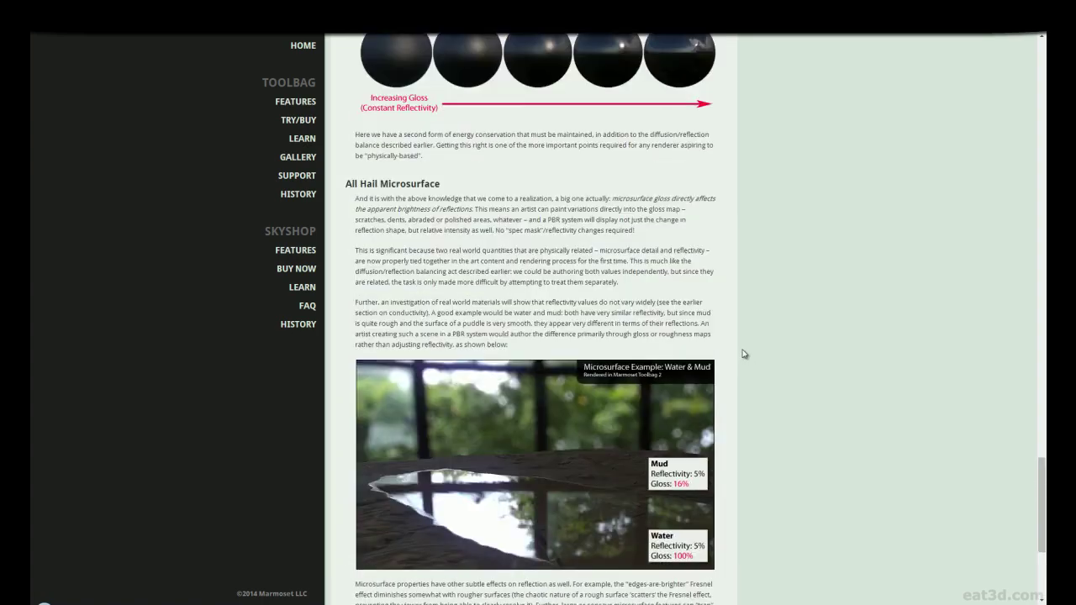
scroll(744, 354, "up", 20)
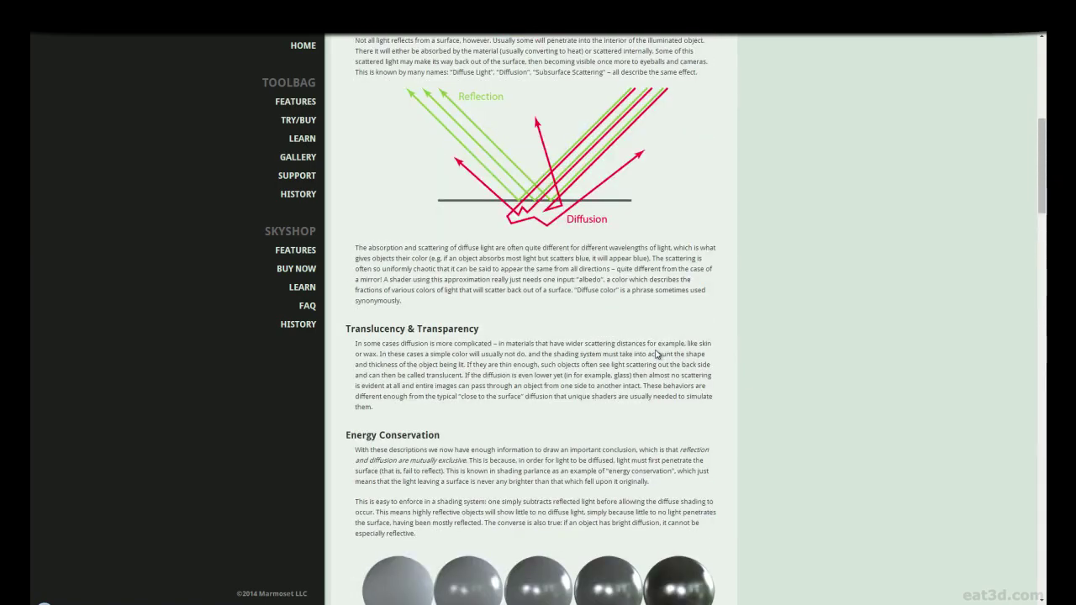
scroll(657, 354, "up", 6)
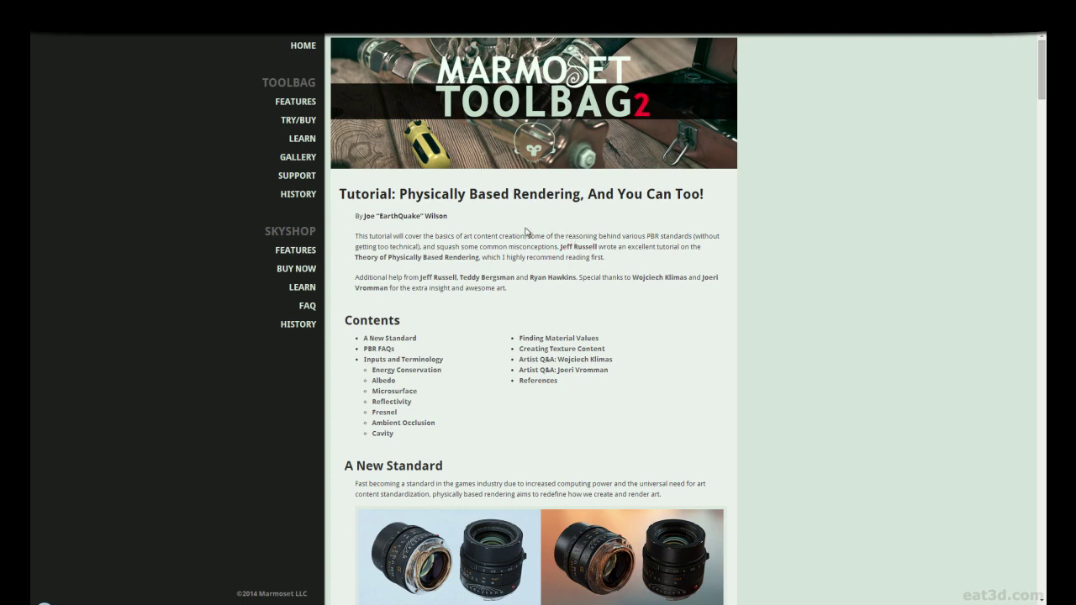
Step: Look through the "A New Standard" introduction and the PBR FAQs of the "Physically Based Rendering, And You Can Too!" tutorial
scroll(685, 262, "down", 1)
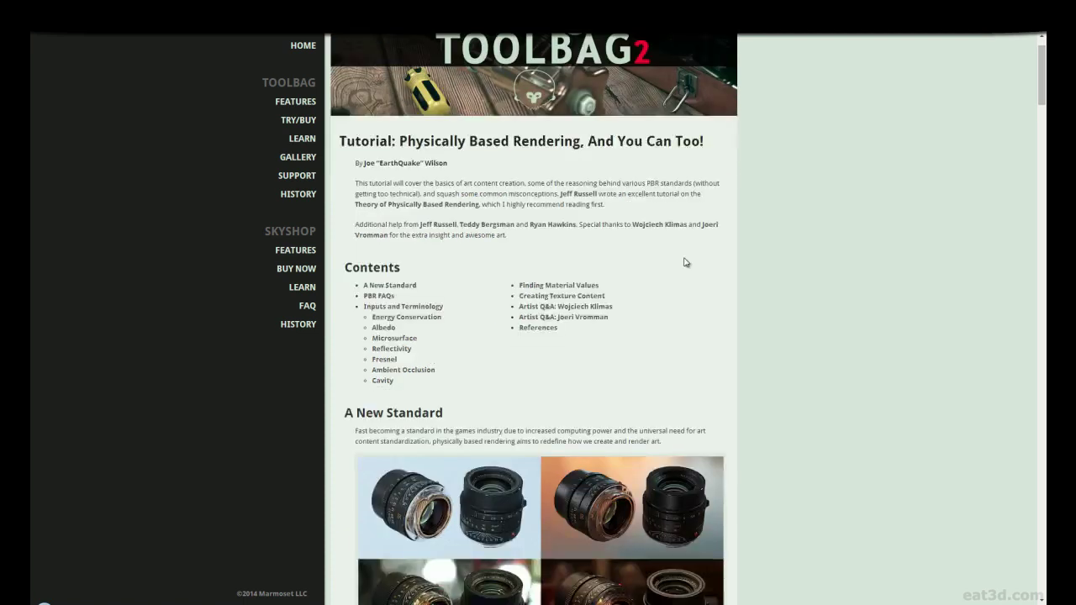
scroll(697, 252, "down", 2)
scroll(713, 247, "down", 2)
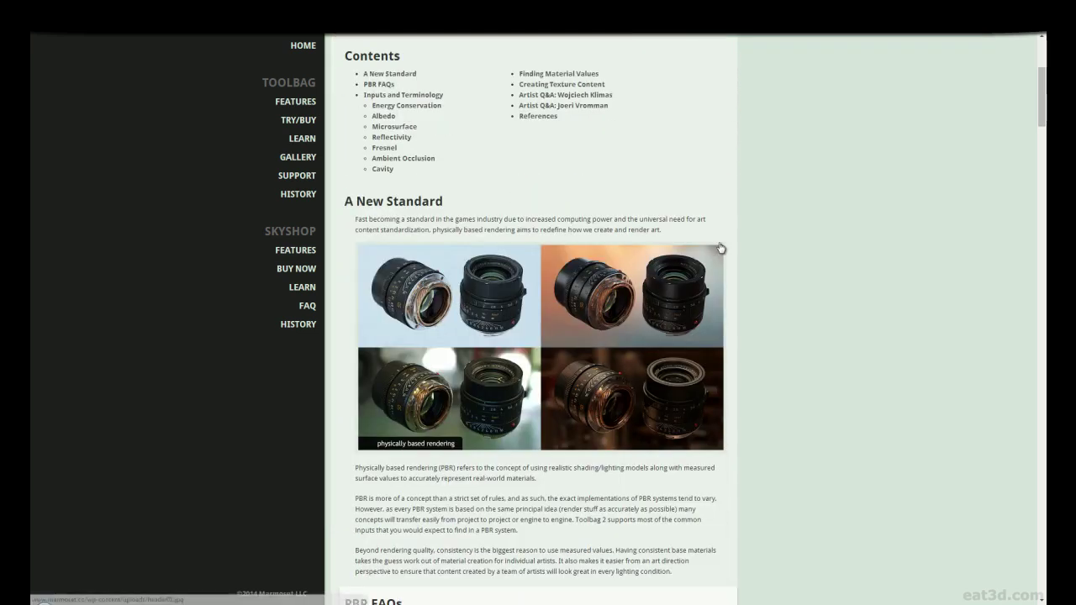
scroll(735, 231, "down", 1)
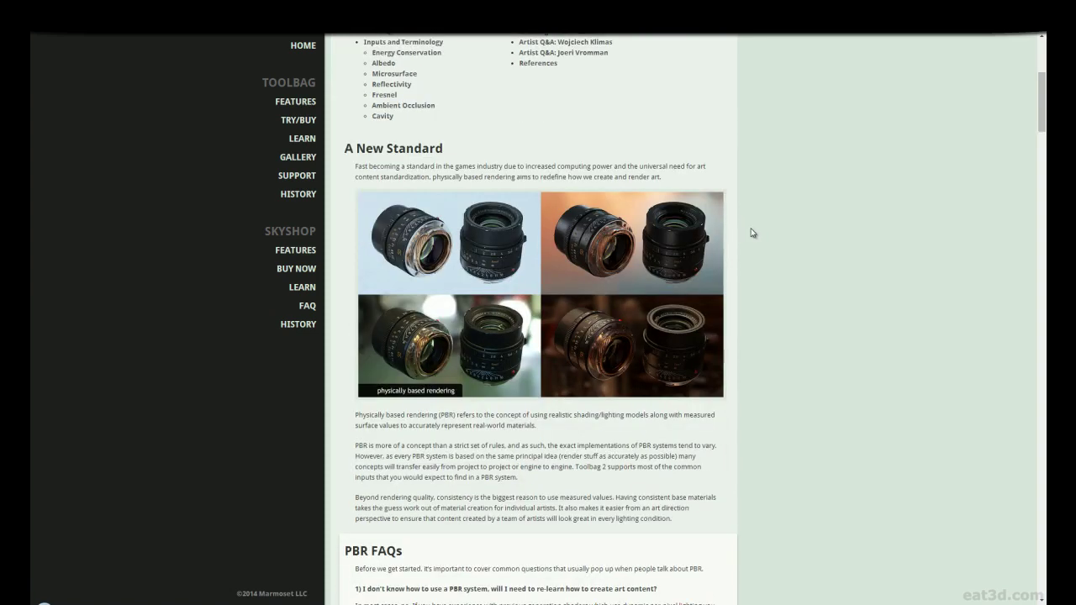
scroll(751, 233, "down", 1)
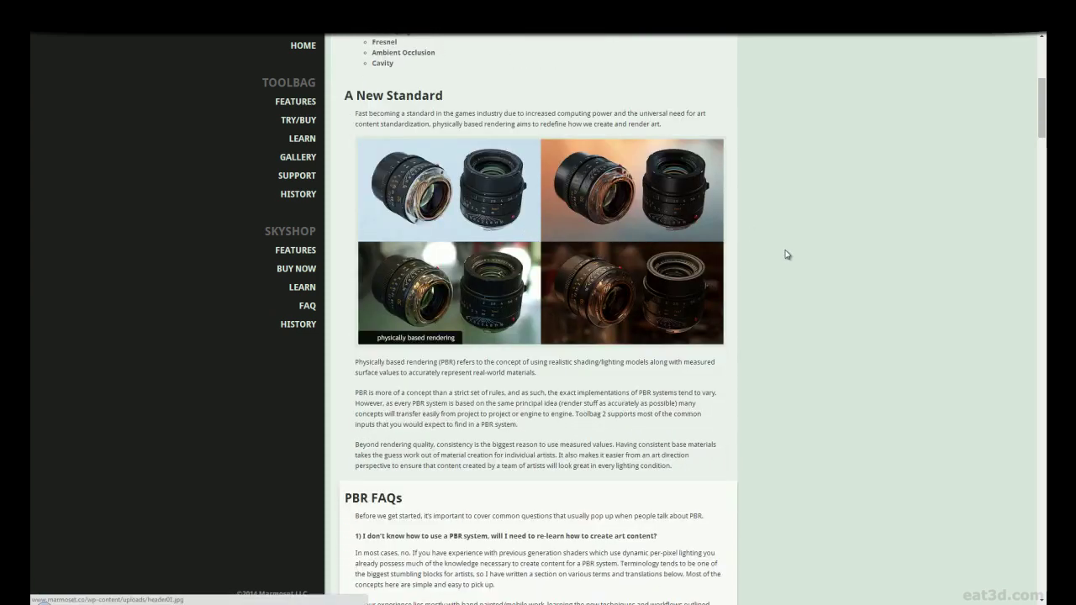
scroll(781, 252, "down", 3)
scroll(773, 250, "down", 11)
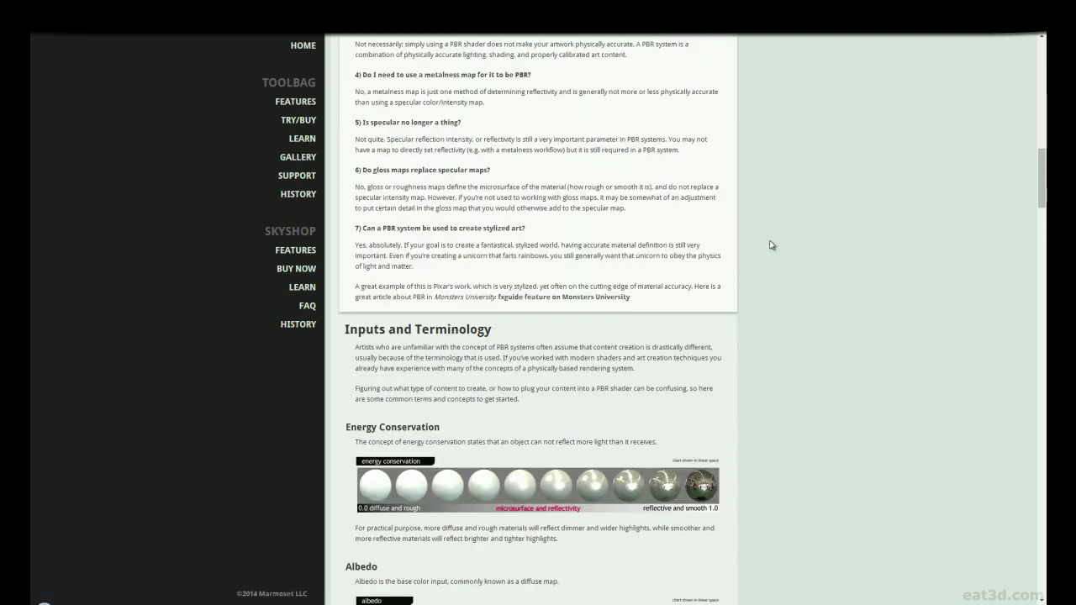
Step: Examine the Energy Conservation and Albedo charts in the Inputs and Terminology part of the tutorial
scroll(766, 238, "down", 1)
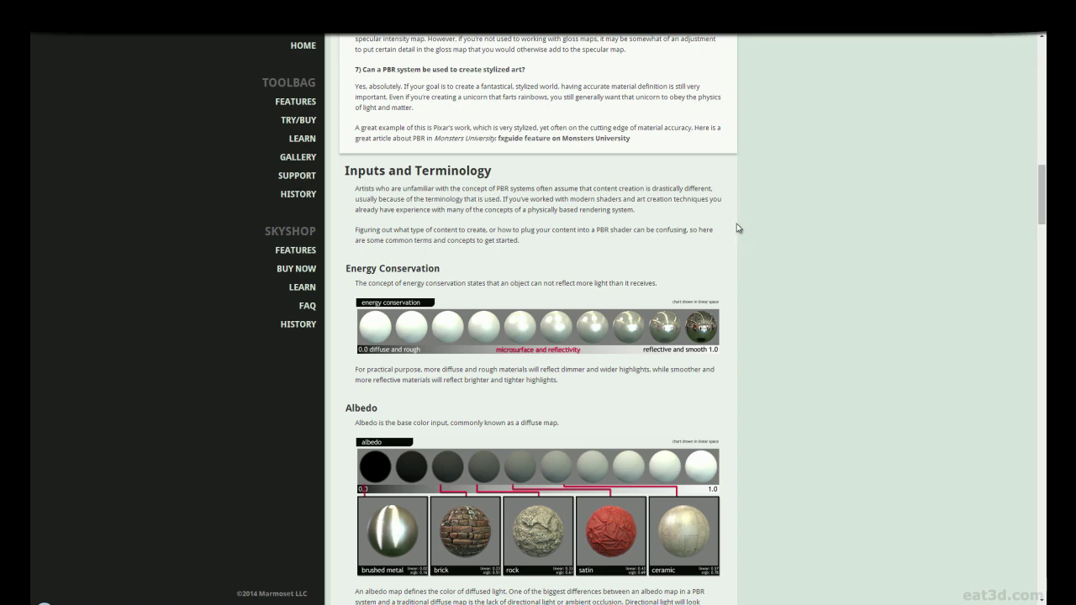
scroll(739, 227, "down", 2)
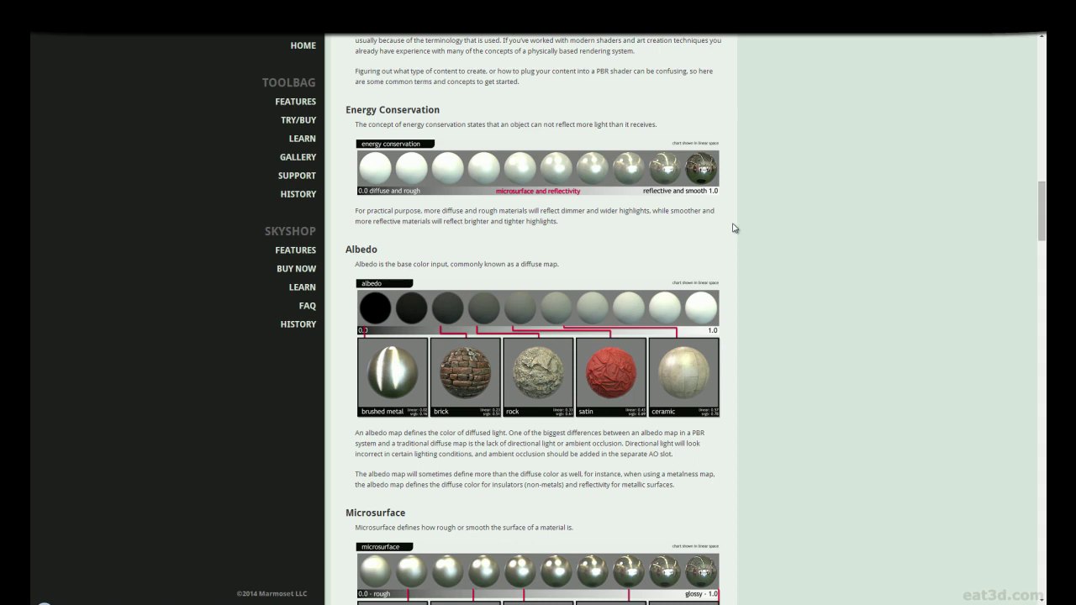
scroll(733, 227, "down", 1)
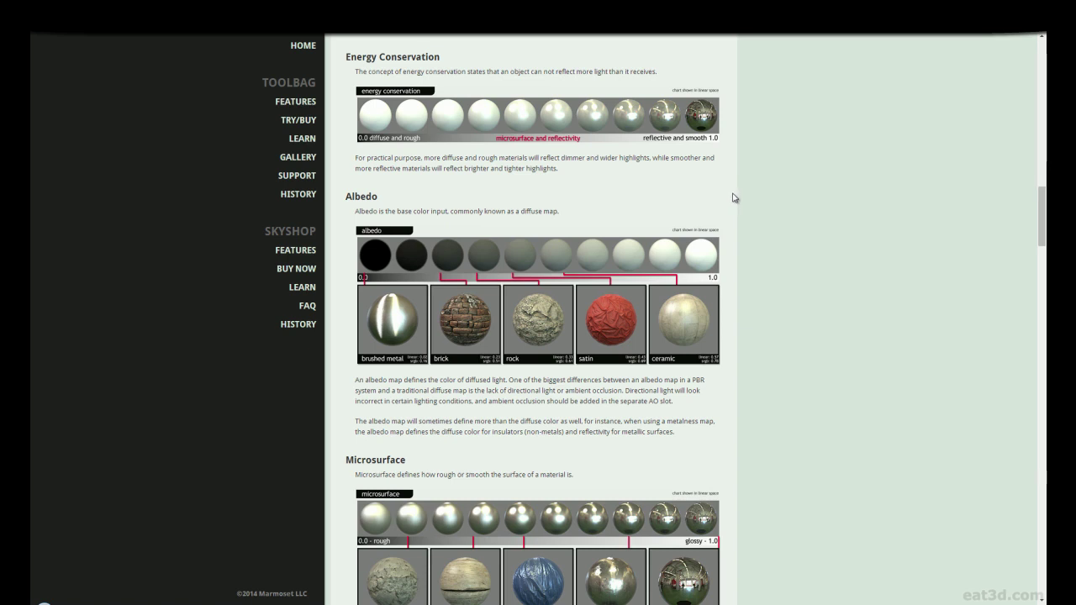
scroll(744, 197, "down", 1)
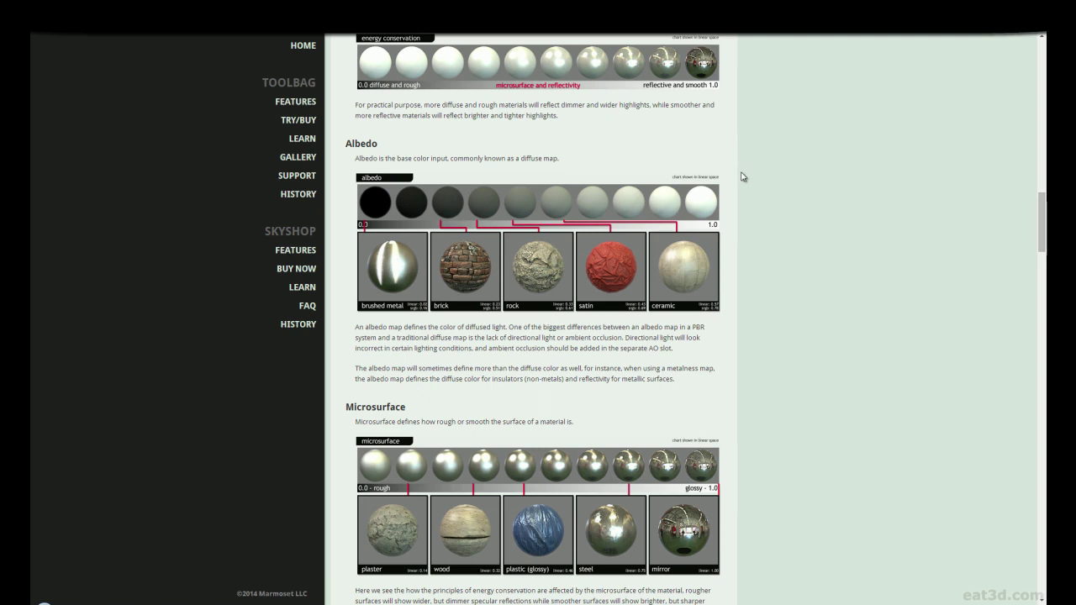
scroll(742, 178, "down", 1)
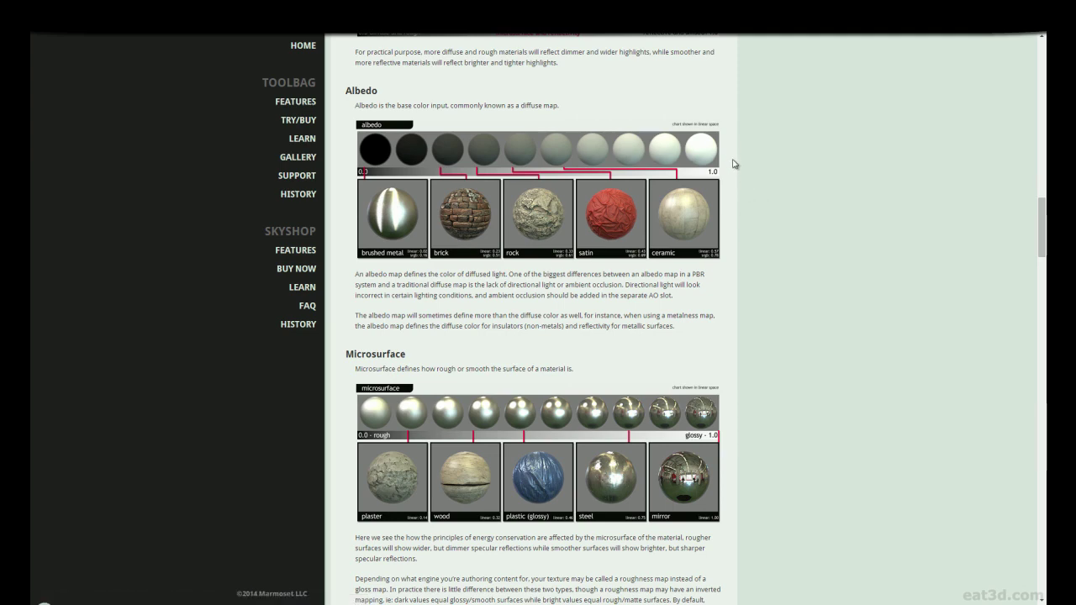
Step: Examine the Microsurface and Reflectivity sections with their sphere charts and example materials
scroll(749, 173, "down", 3)
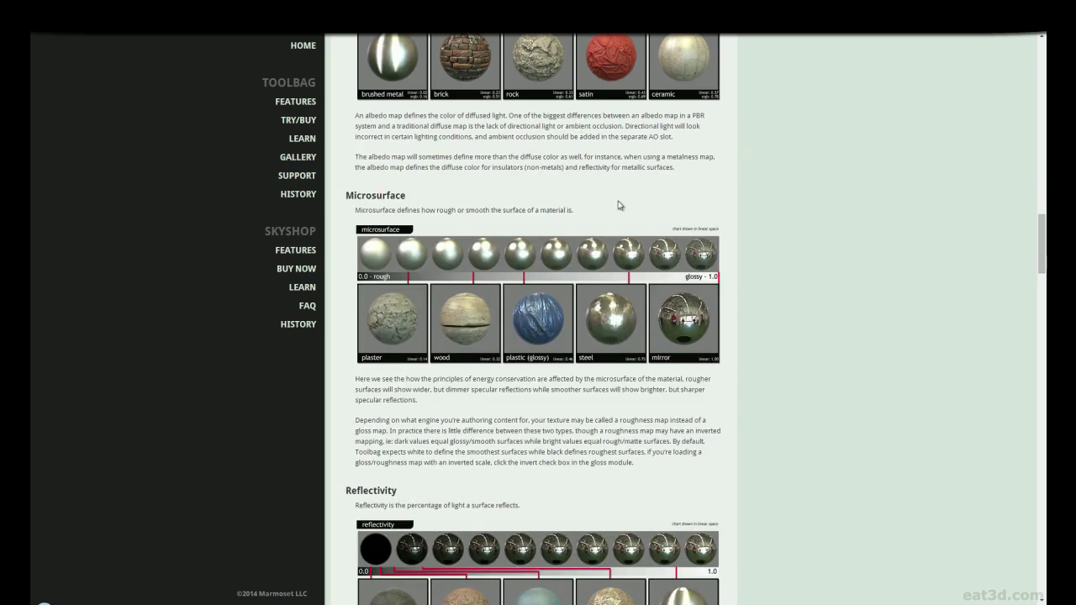
scroll(762, 194, "down", 1)
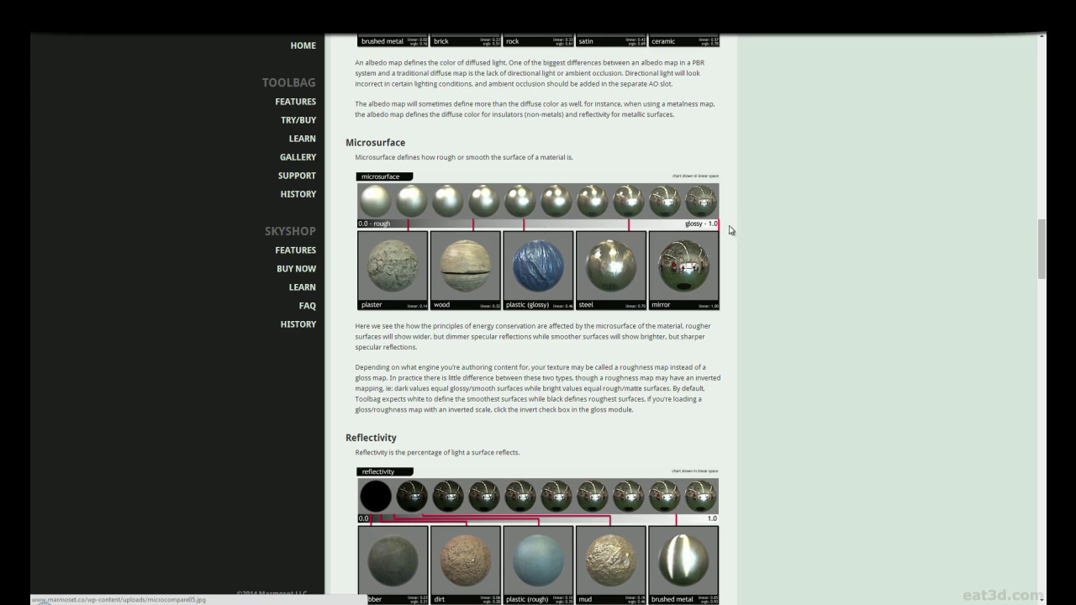
scroll(808, 214, "down", 4)
scroll(799, 214, "down", 1)
scroll(761, 229, "down", 1)
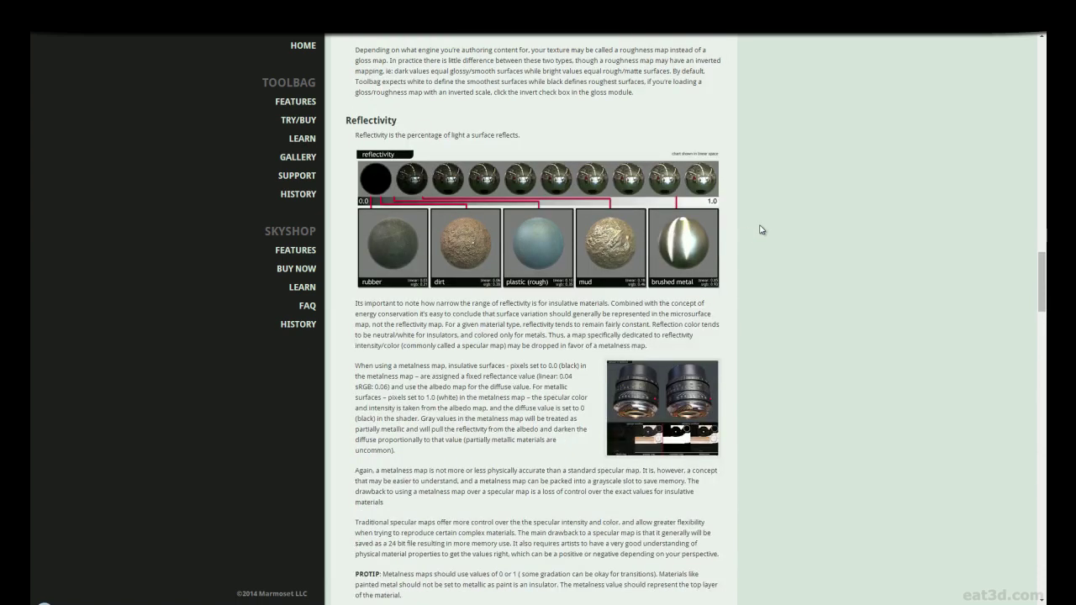
scroll(761, 230, "down", 1)
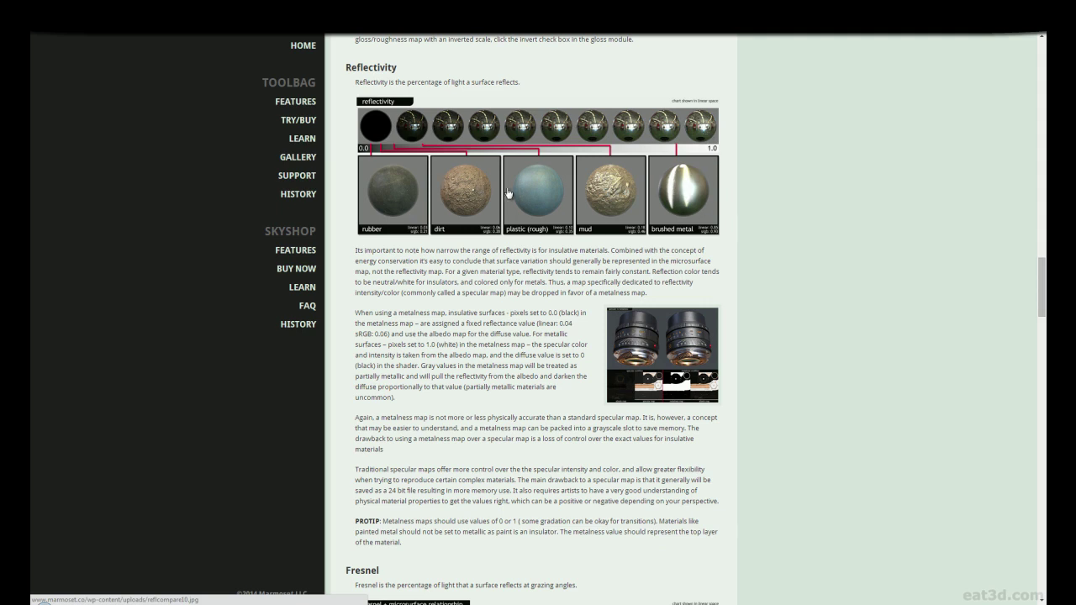
Step: Enlarge the specular vs metalness lens comparison, inspect the maps of both workflows, and close the image
left_click(662, 350)
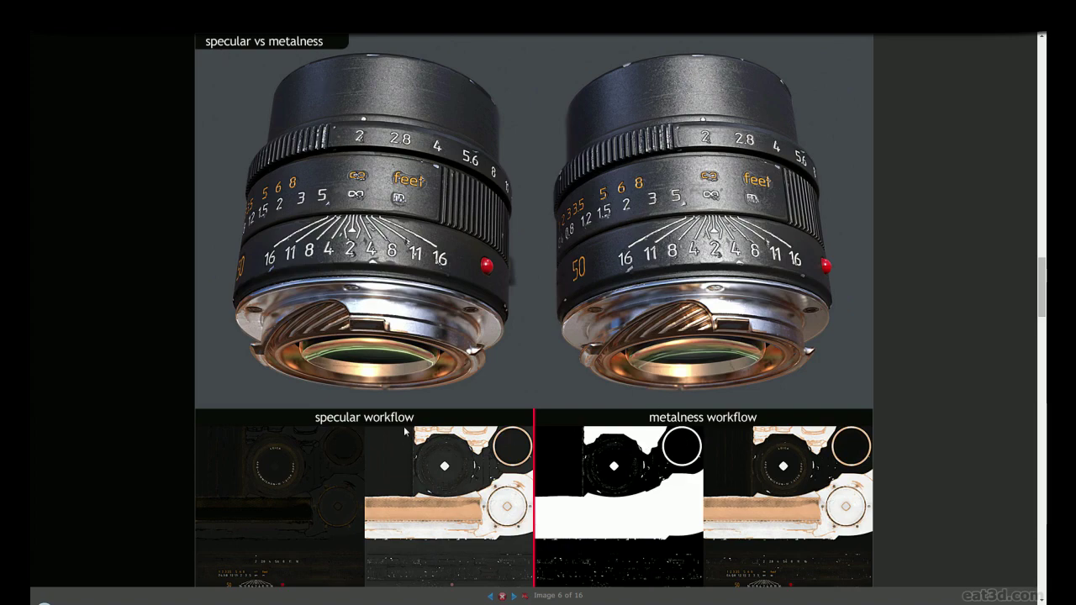
scroll(405, 430, "down", 1)
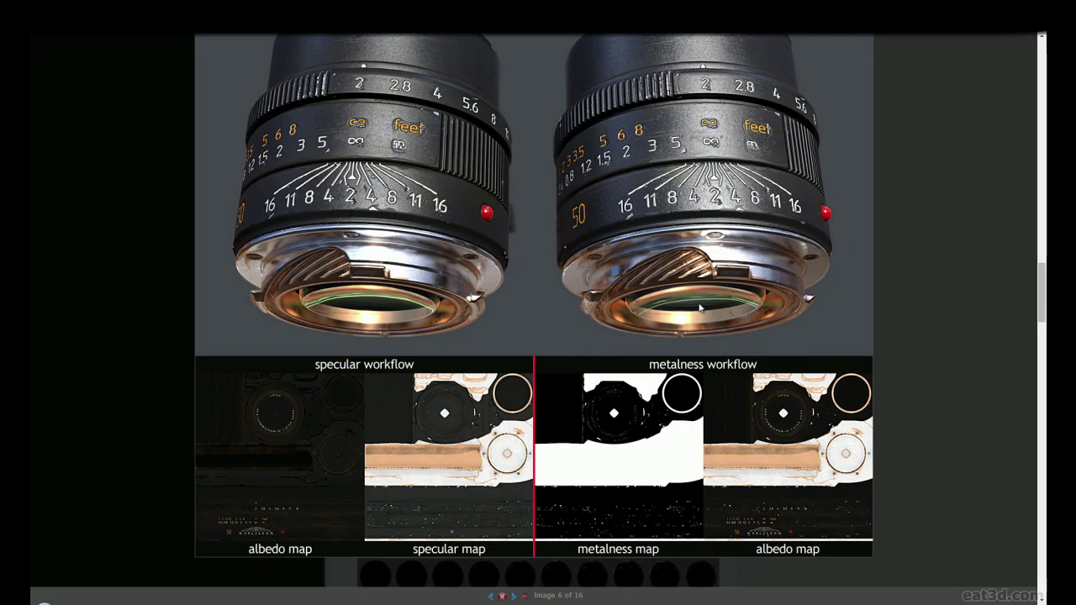
left_click(900, 329)
Step: Read the Fresnel, Ambient Occlusion and Cavity sections of the tutorial
scroll(551, 308, "down", 4)
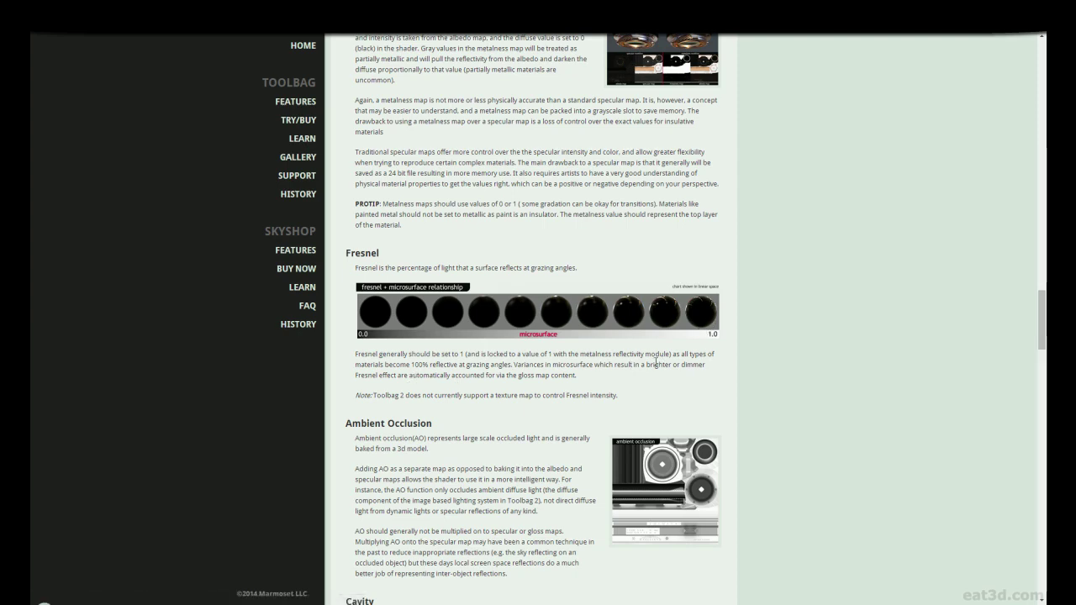
scroll(740, 364, "down", 3)
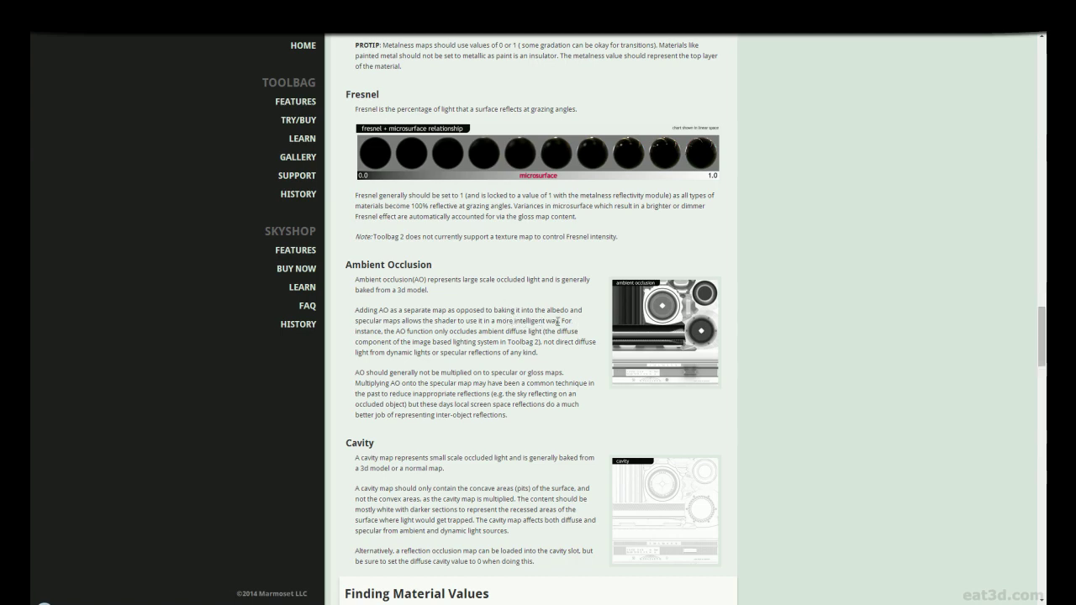
scroll(541, 320, "down", 3)
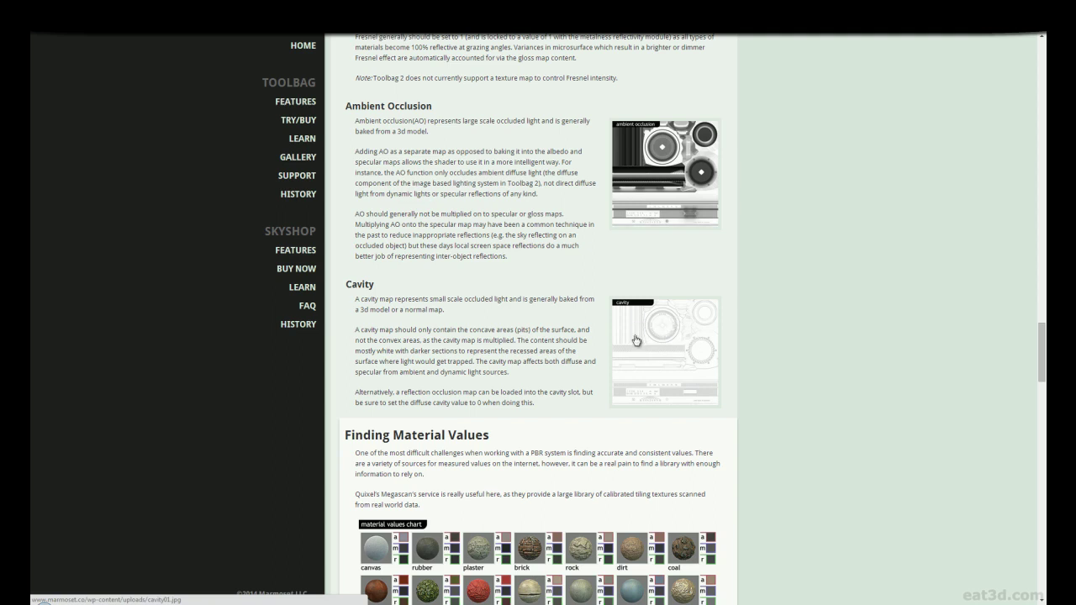
scroll(635, 340, "down", 1)
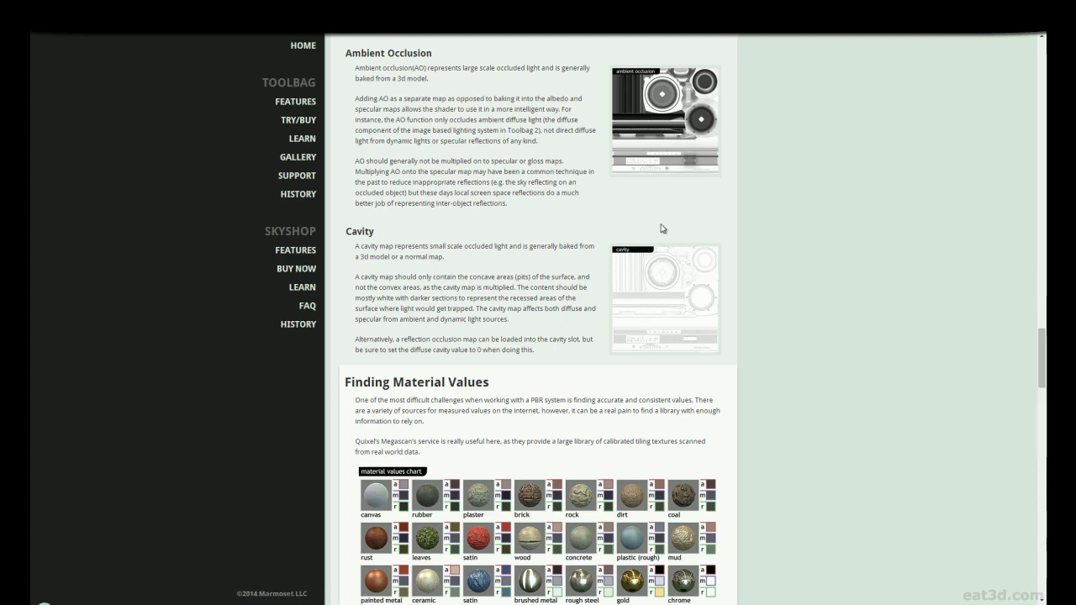
Step: Examine the material values chart under Finding Material Values and the material layering image under Creating Texture Content
scroll(530, 259, "down", 3)
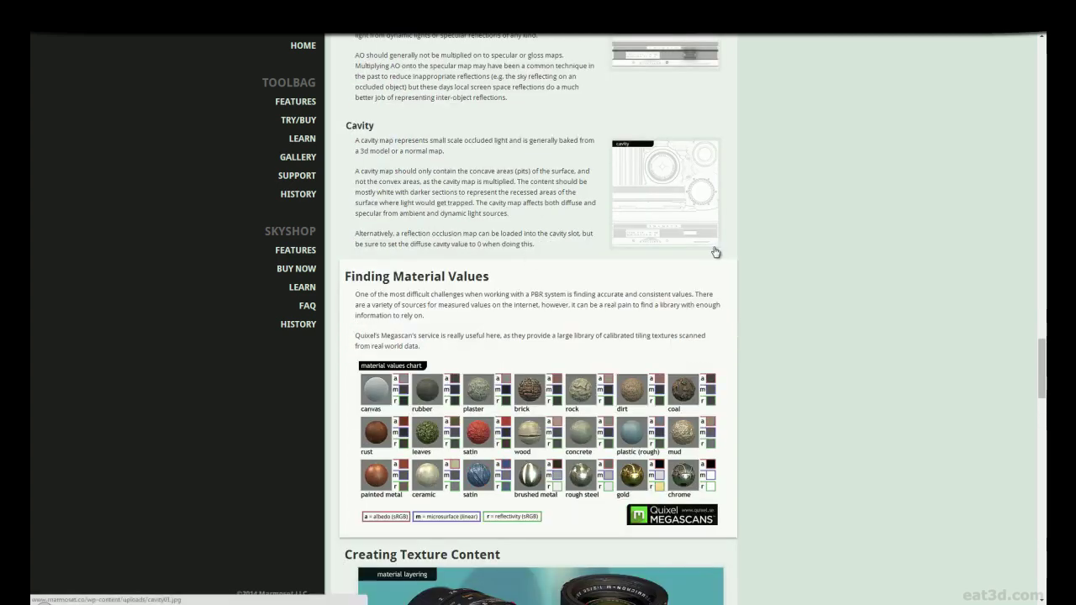
scroll(731, 231, "down", 3)
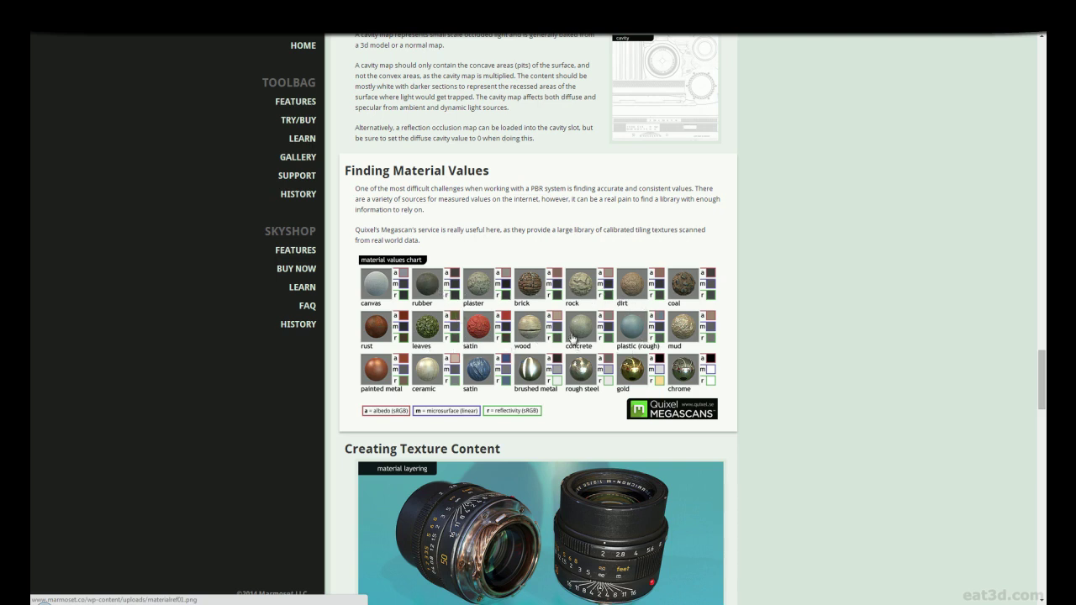
scroll(581, 318, "down", 2)
scroll(581, 318, "down", 6)
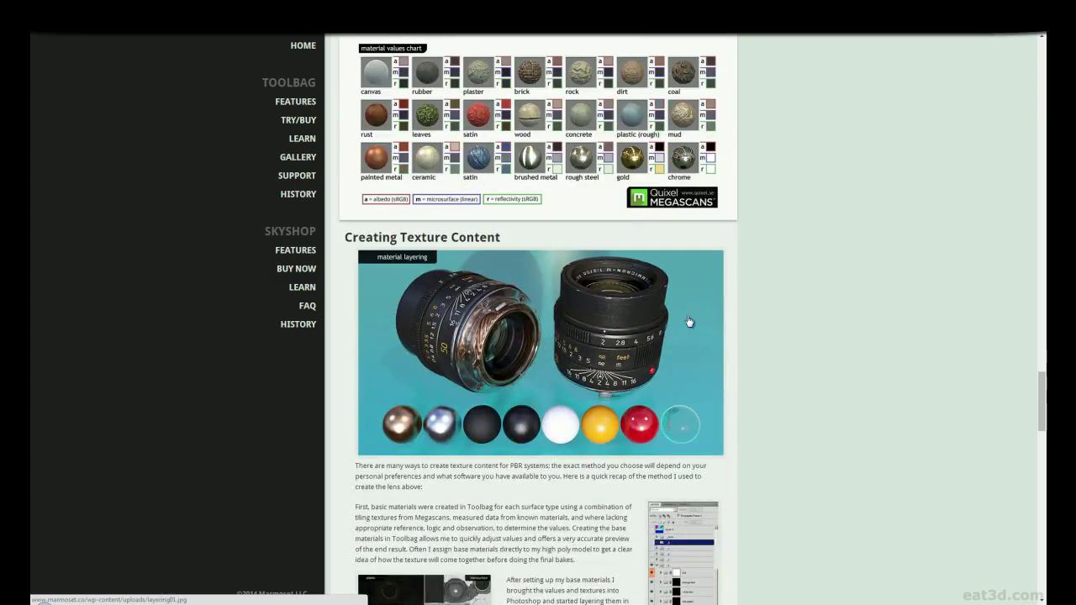
scroll(589, 177, "up", 2)
scroll(588, 176, "up", 3)
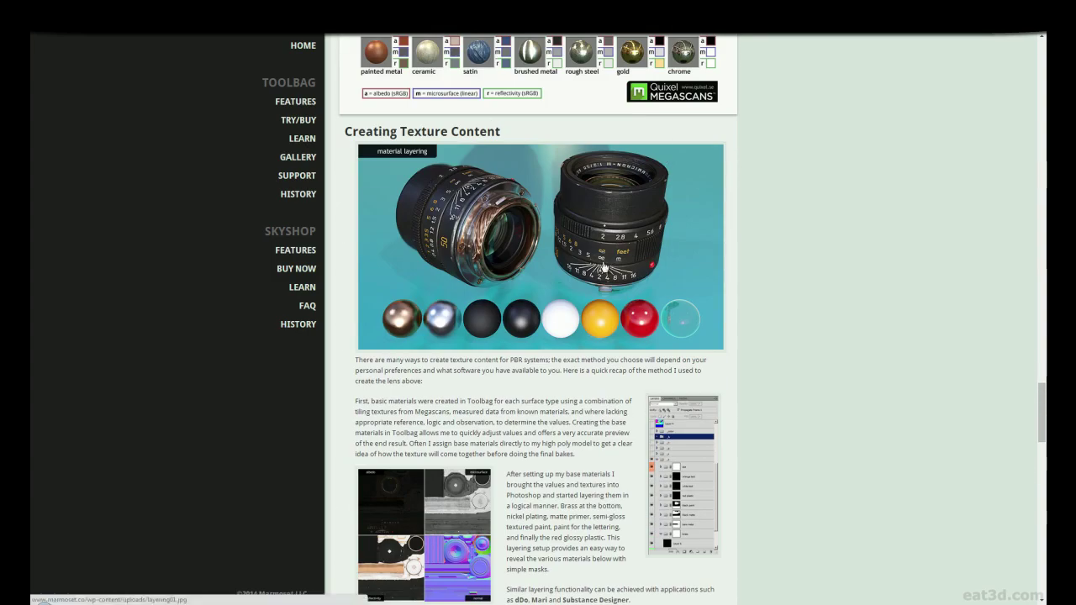
Step: Read the Creating Texture Content section, enlarge its albedo, microsurface, reflectivity and normal map image, and close it
scroll(608, 267, "down", 1)
scroll(548, 306, "down", 2)
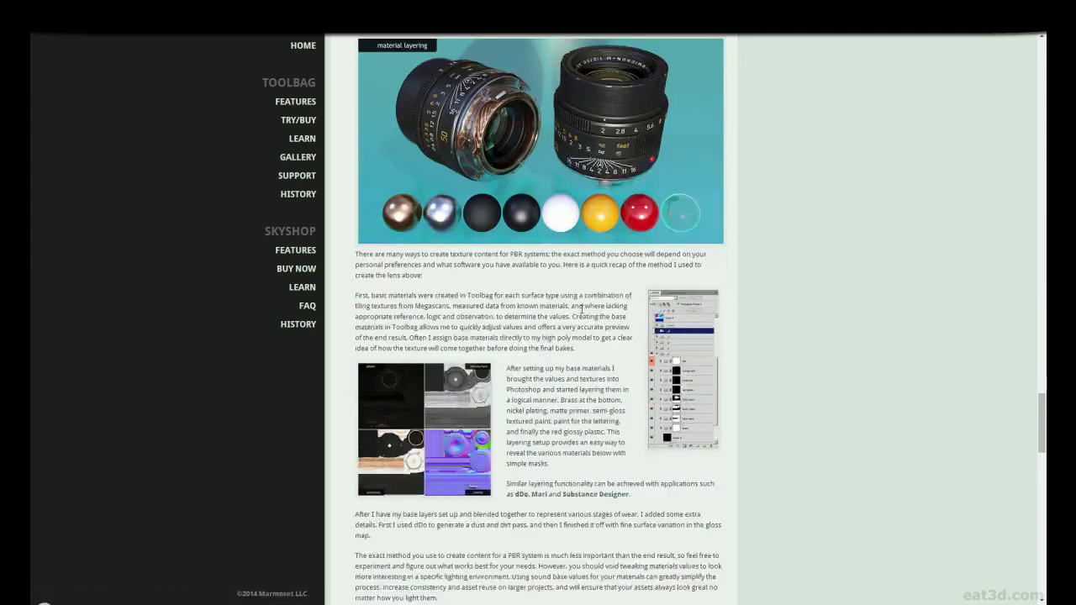
scroll(583, 284, "down", 1)
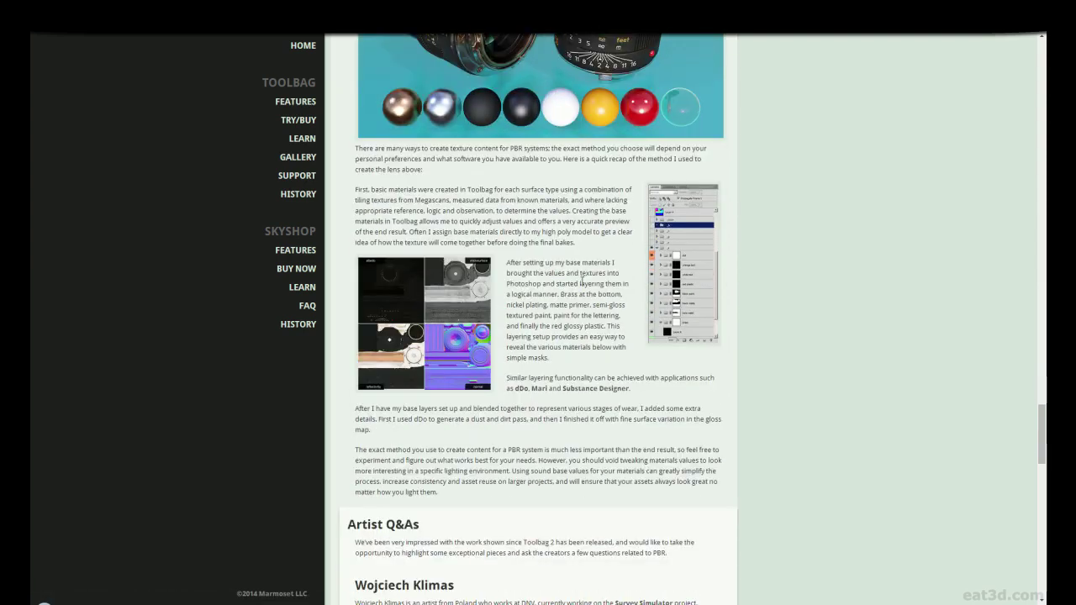
left_click(392, 315)
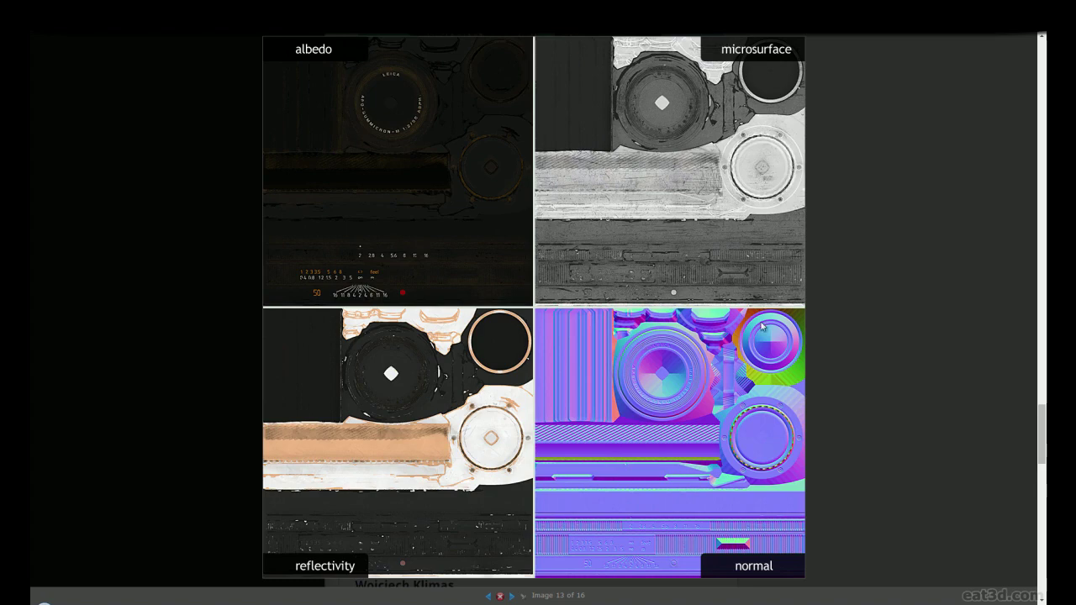
key("Escape")
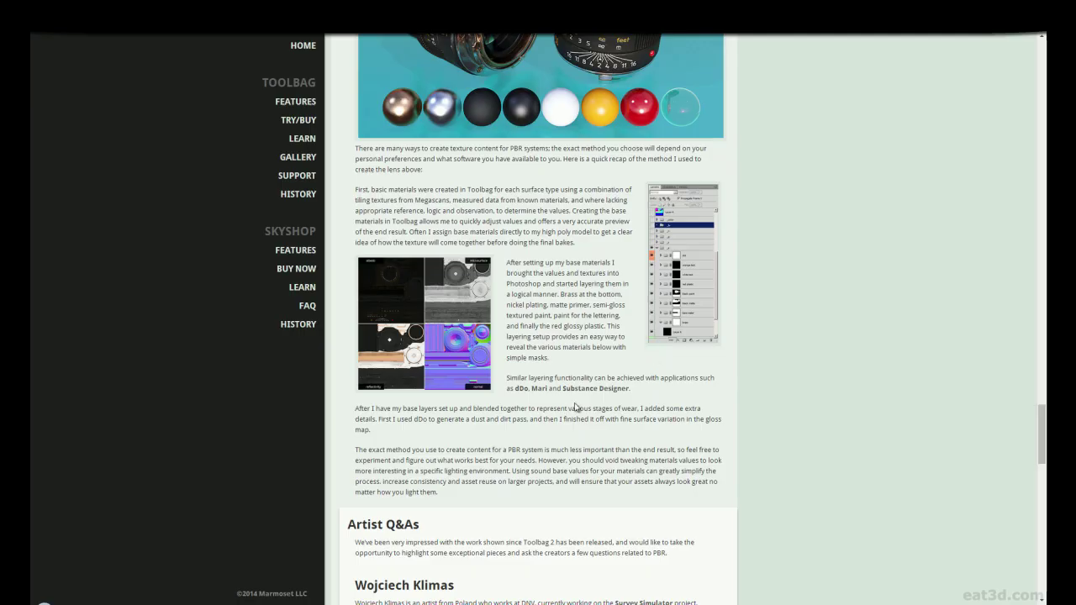
Step: Look through the Artist Q&As section, including the teapot artwork and the interview answers
scroll(571, 429, "down", 6)
scroll(630, 417, "up", 3)
scroll(488, 316, "down", 3)
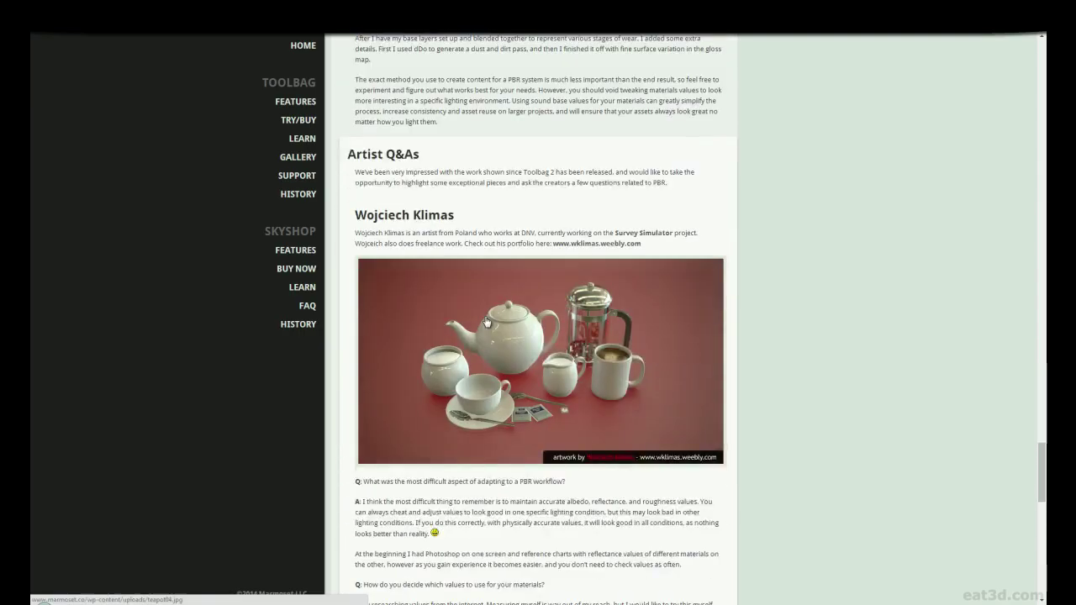
scroll(493, 304, "down", 10)
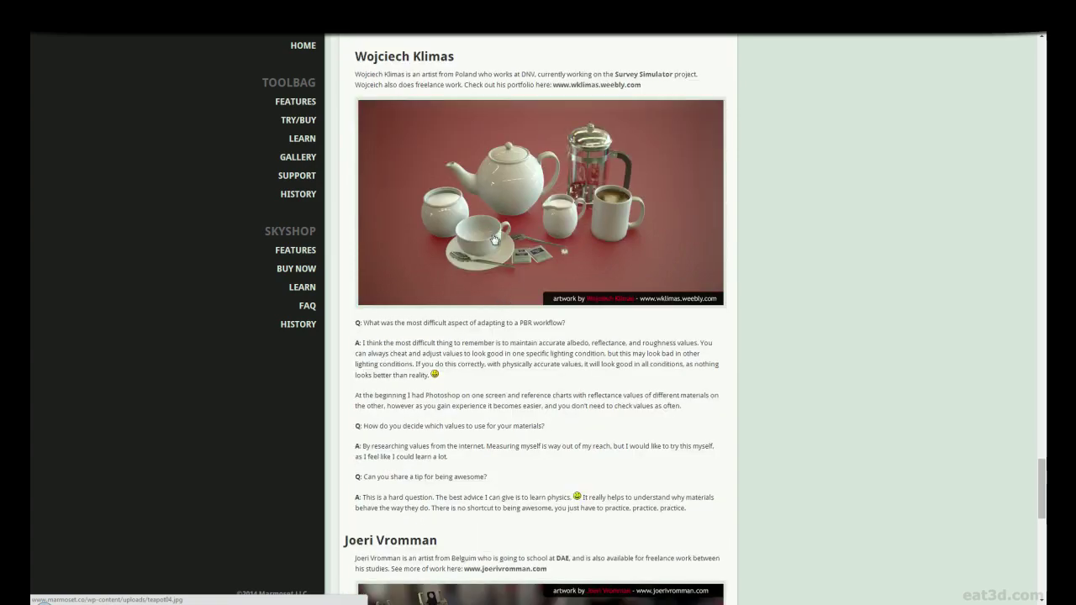
scroll(573, 363, "down", 5)
Step: Return from the Artist Q&As to the Ambient Occlusion and Cavity sections of the tutorial
scroll(563, 364, "up", 20)
scroll(560, 365, "up", 9)
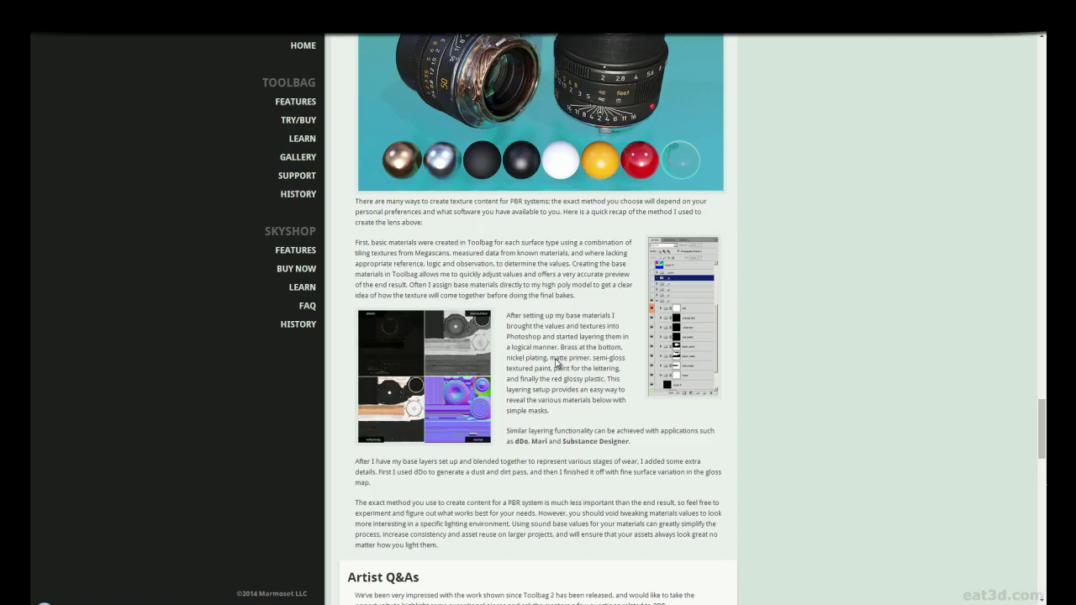
scroll(549, 362, "up", 3)
scroll(549, 363, "up", 6)
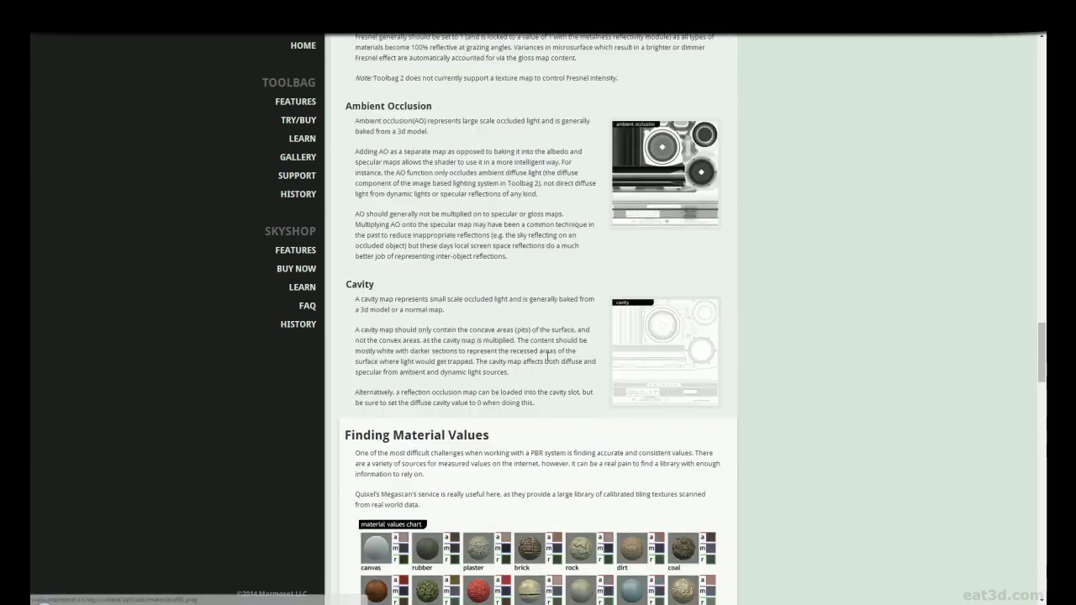
Step: Skim back through the Reflectivity and PBR FAQs sections to the contents list at the start of the tutorial
scroll(545, 336, "up", 3)
scroll(544, 334, "up", 20)
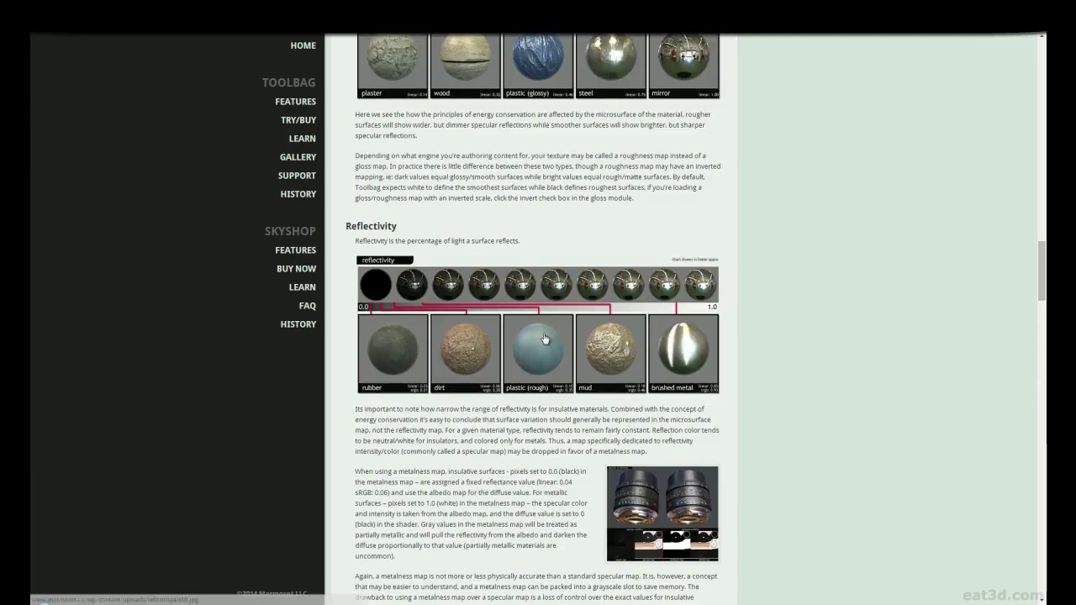
scroll(544, 336, "up", 12)
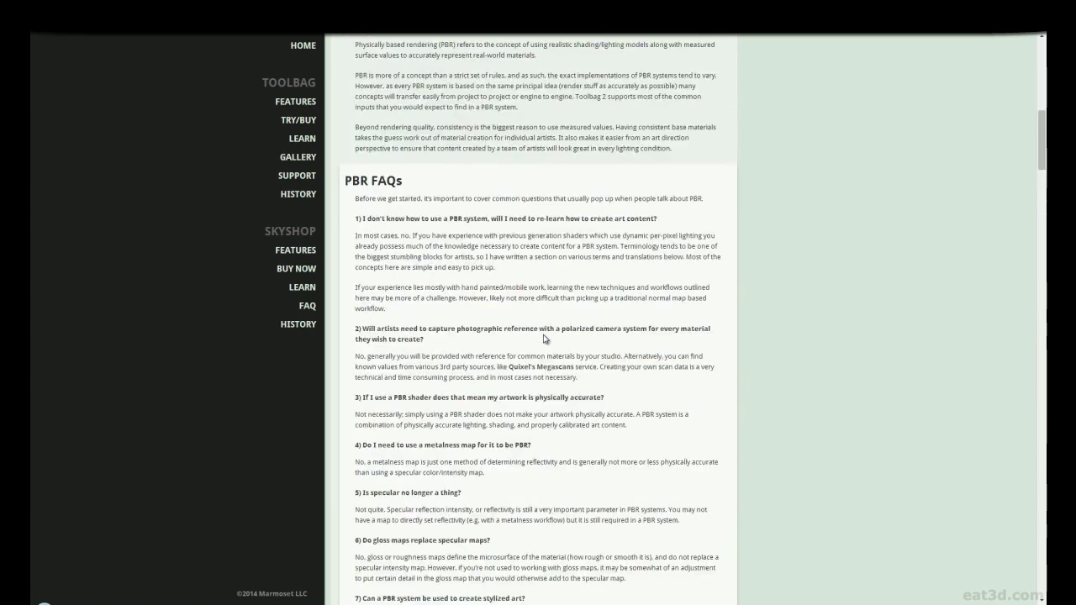
scroll(544, 336, "up", 3)
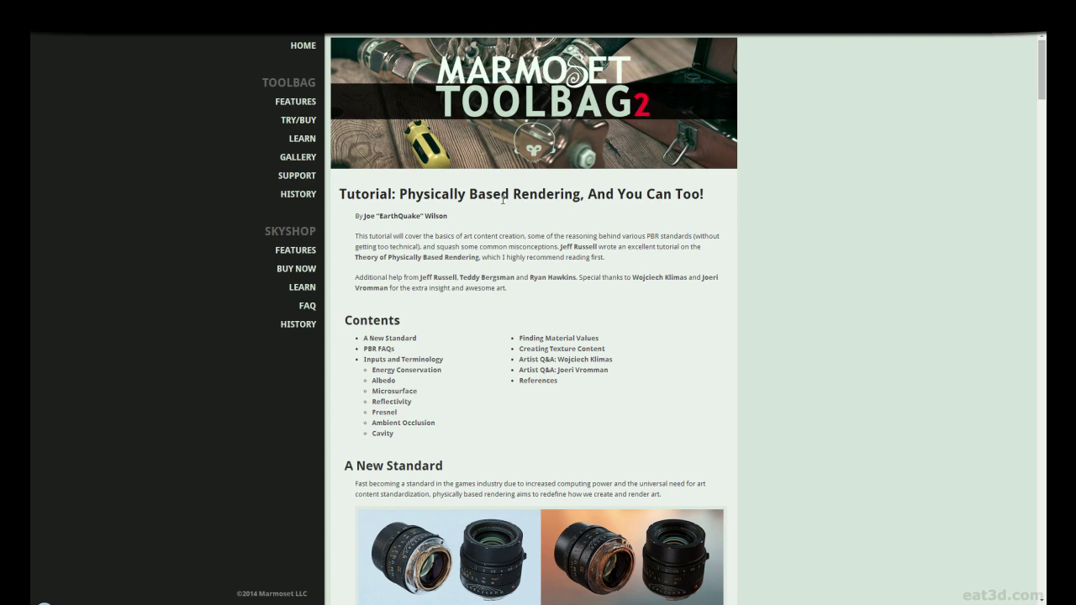
scroll(503, 199, "down", 1)
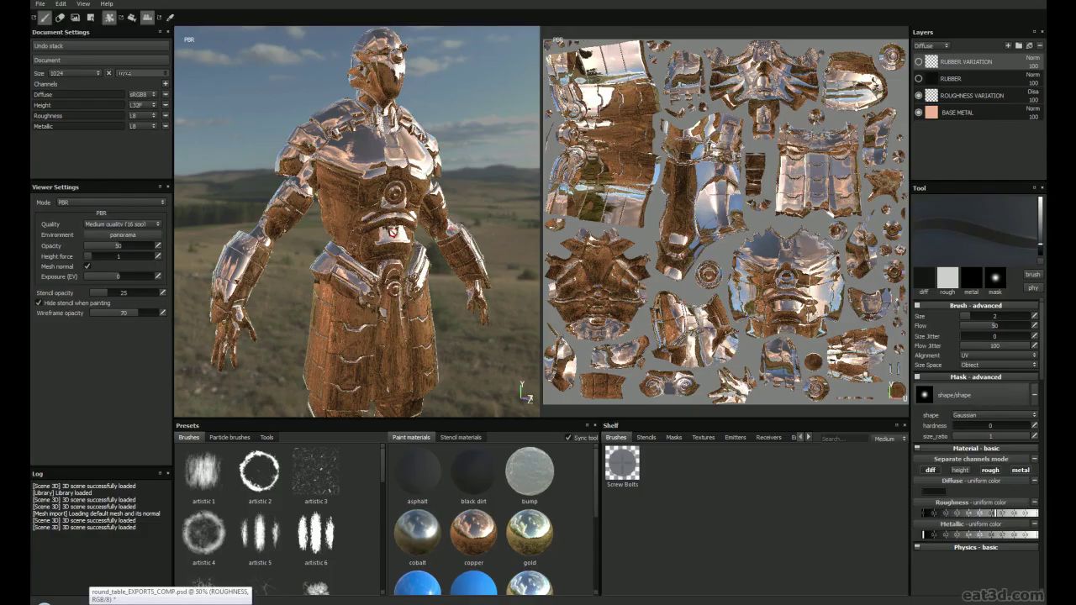
Step: Examine the reflections of the copper-coloured metal on the armored character from several angles
left_click_drag(392, 233, 414, 276, "alt")
middle_click_drag(414, 276, 452, 295, "alt")
right_click_drag(453, 294, 481, 292, "alt")
middle_click_drag(481, 293, 466, 324, "alt")
left_click_drag(466, 324, 409, 277, "alt")
right_click_drag(409, 277, 375, 235, "alt")
middle_click_drag(375, 236, 394, 238, "alt")
mouse_move(394, 239)
left_mouse_down("alt")
mouse_move(412, 246)
mouse_move(399, 257)
left_mouse_up("alt")
right_click_drag(399, 257, 417, 267, "alt")
left_click_drag(417, 268, 412, 259, "alt")
middle_click_drag(412, 259, 393, 257, "alt")
left_click_drag(393, 257, 392, 258, "alt")
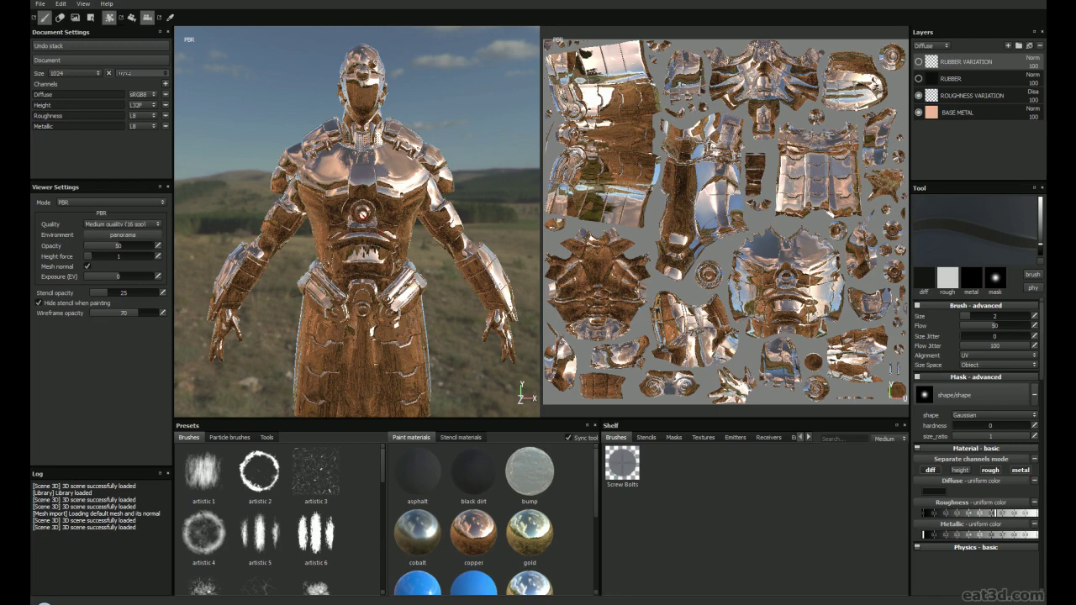
left_click_drag(358, 222, 392, 238, "alt")
middle_click_drag(392, 238, 433, 224, "alt")
left_click_drag(293, 288, 354, 239, "alt")
middle_click_drag(355, 238, 395, 252, "alt")
right_click_drag(395, 252, 371, 239, "alt")
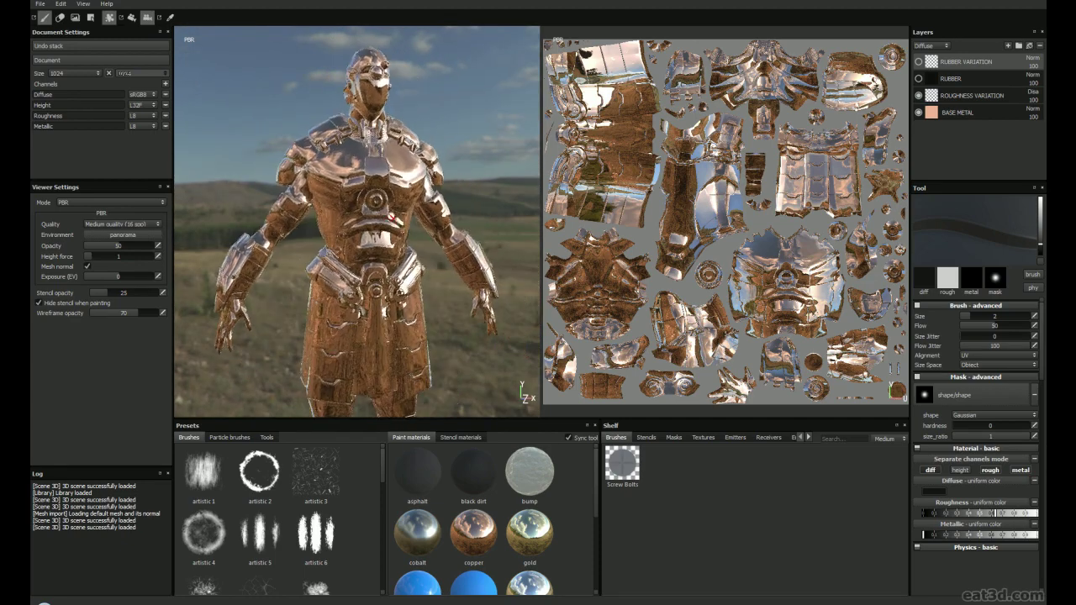
left_click_drag(372, 239, 404, 217, "alt")
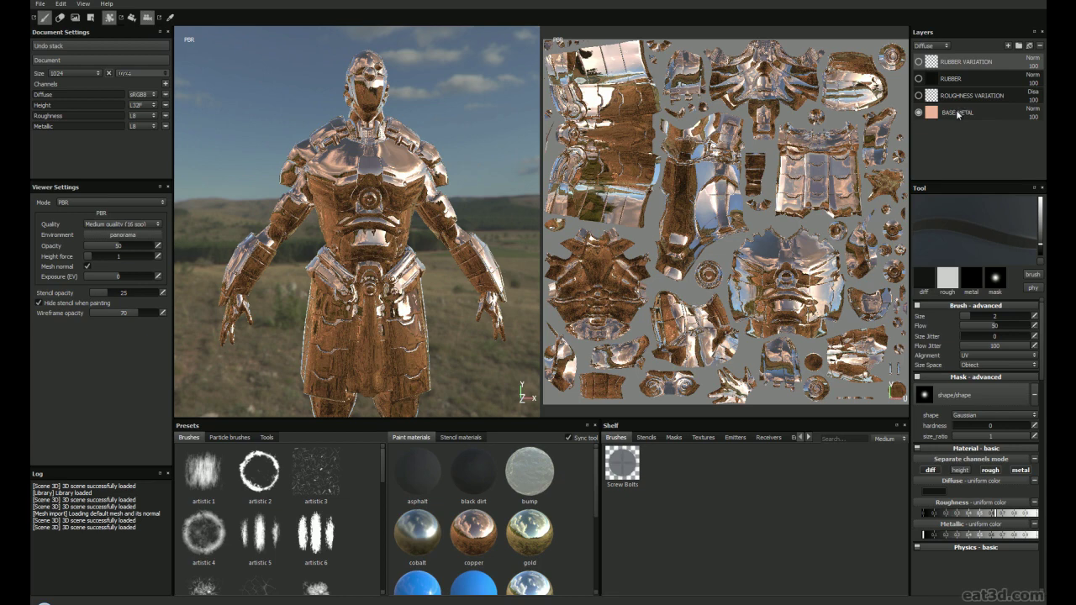
Step: Apply the gold paint material to the BASE METAL layer and check it on the character
left_click(529, 535)
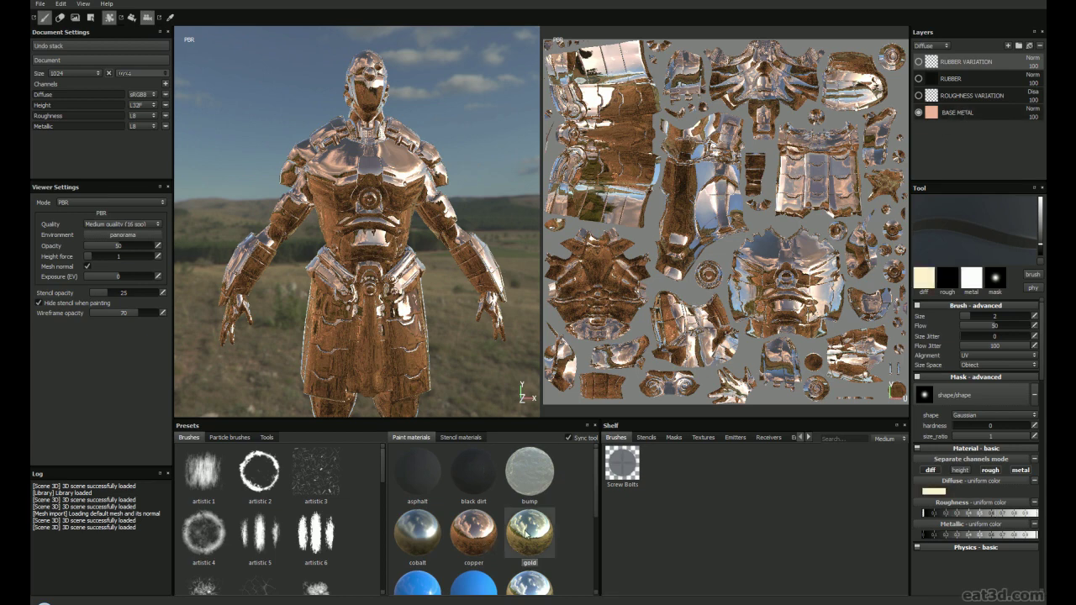
left_click(959, 111)
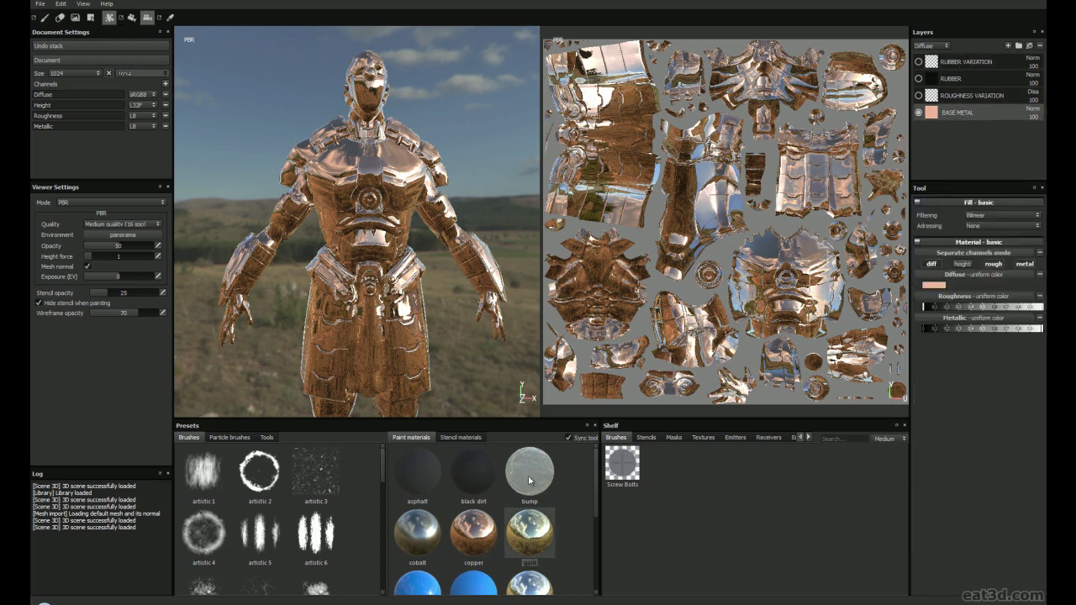
left_click(532, 528)
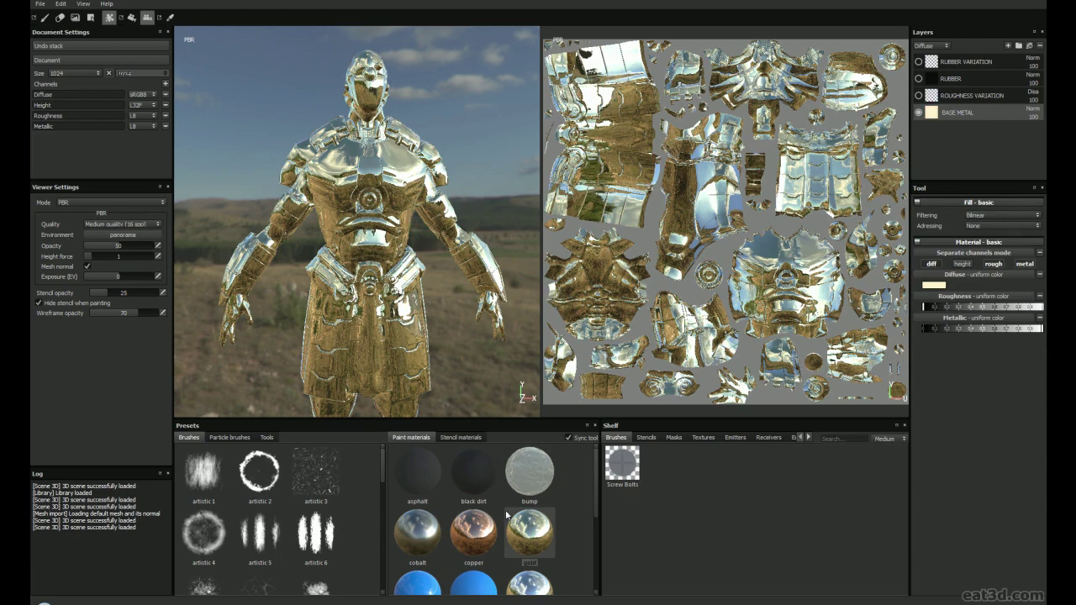
left_click_drag(339, 235, 370, 252, "alt")
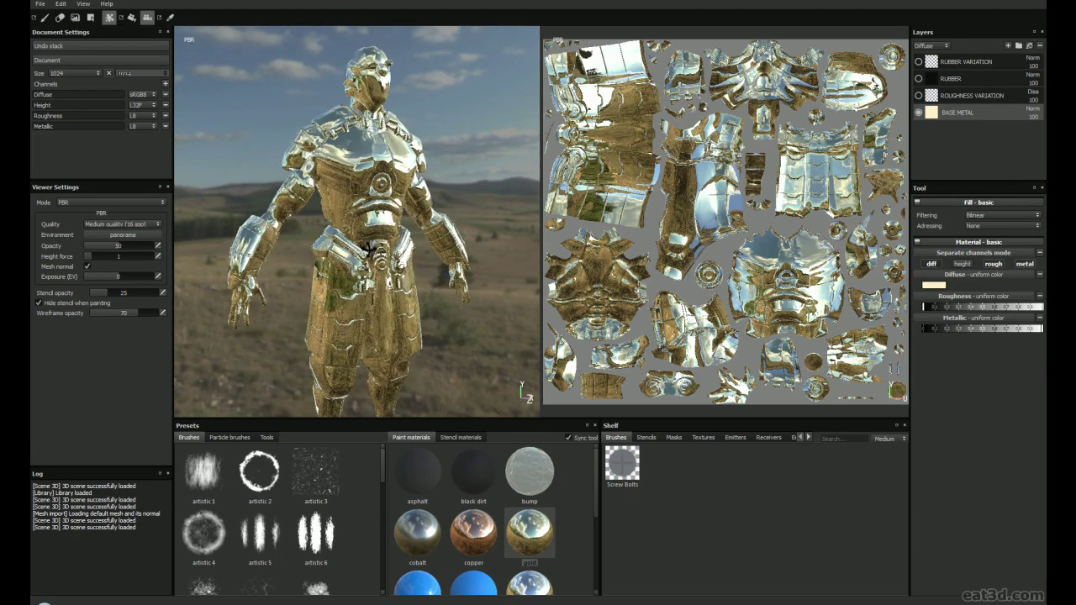
Step: Enable the height channel on the BASE METAL fill and check its diffuse color in the color picker
left_click(963, 263)
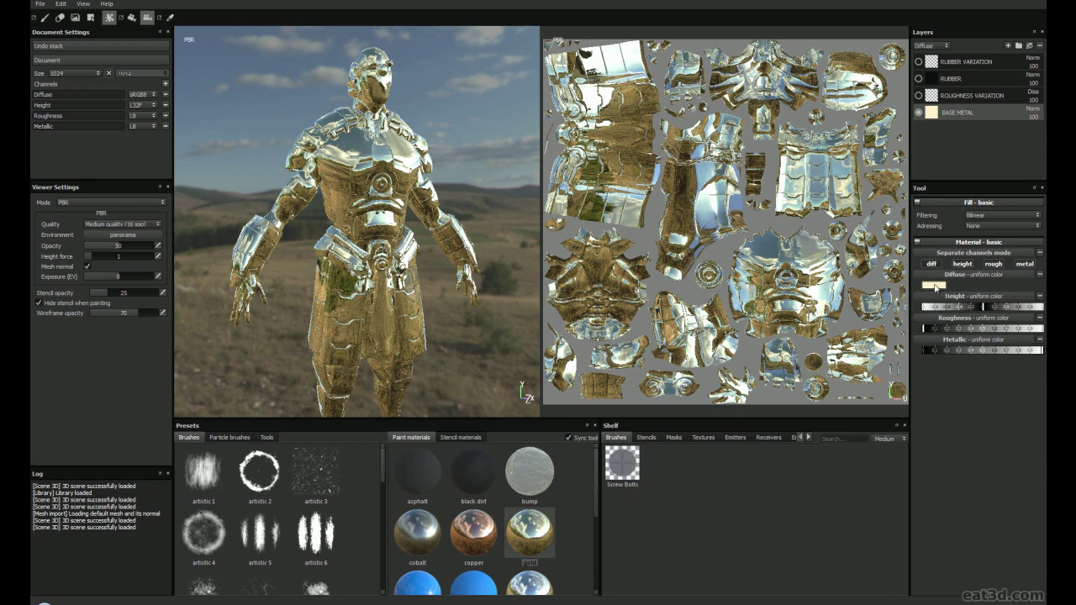
left_click(935, 285)
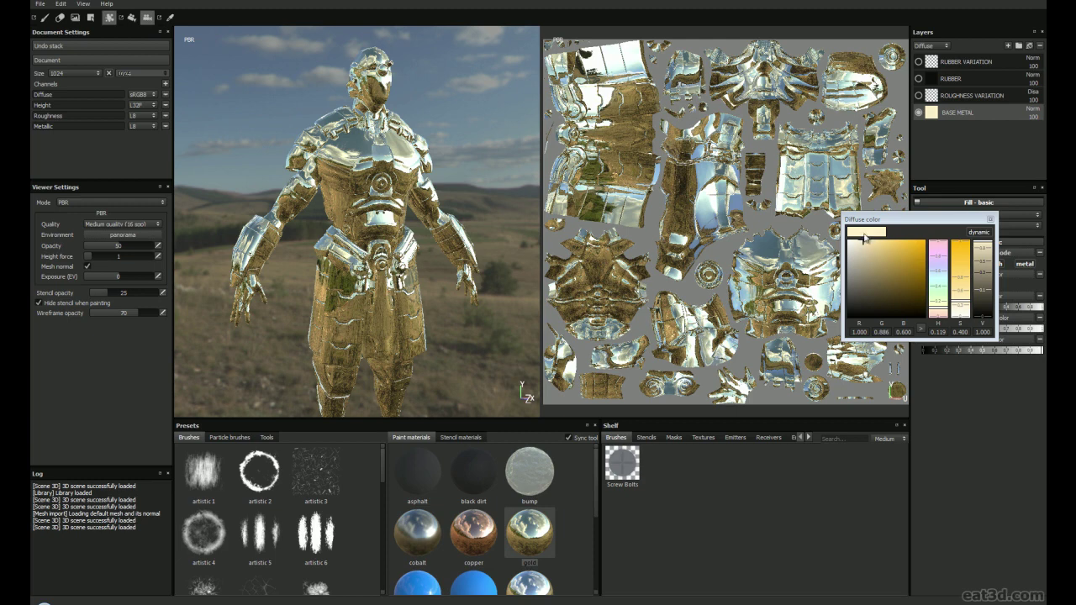
left_click(990, 220)
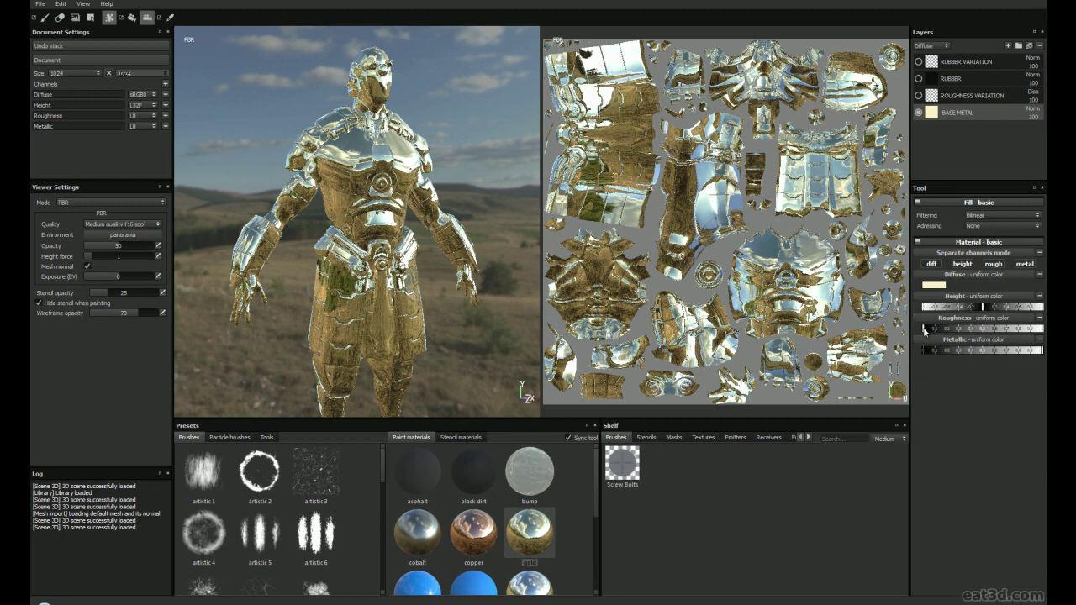
Step: Examine the gold metal's reflections around the character
right_click_drag(287, 275, 433, 264, "alt")
left_click_drag(433, 263, 220, 171, "alt")
right_click_drag(221, 171, 356, 251, "alt")
left_click_drag(355, 251, 358, 225, "alt")
right_click_drag(358, 225, 370, 210, "alt")
left_click_drag(370, 210, 521, 253, "alt")
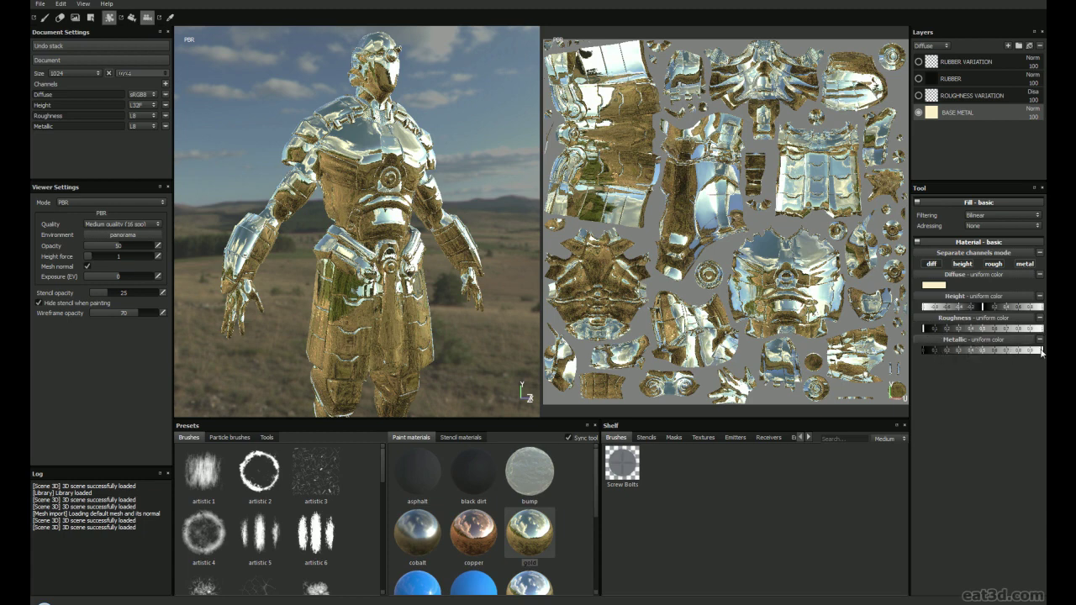
Step: Inspect the diffuse, height, roughness and metallic channels one at a time and return to the full material display
left_click_drag(324, 255, 354, 251, "alt")
key("c")
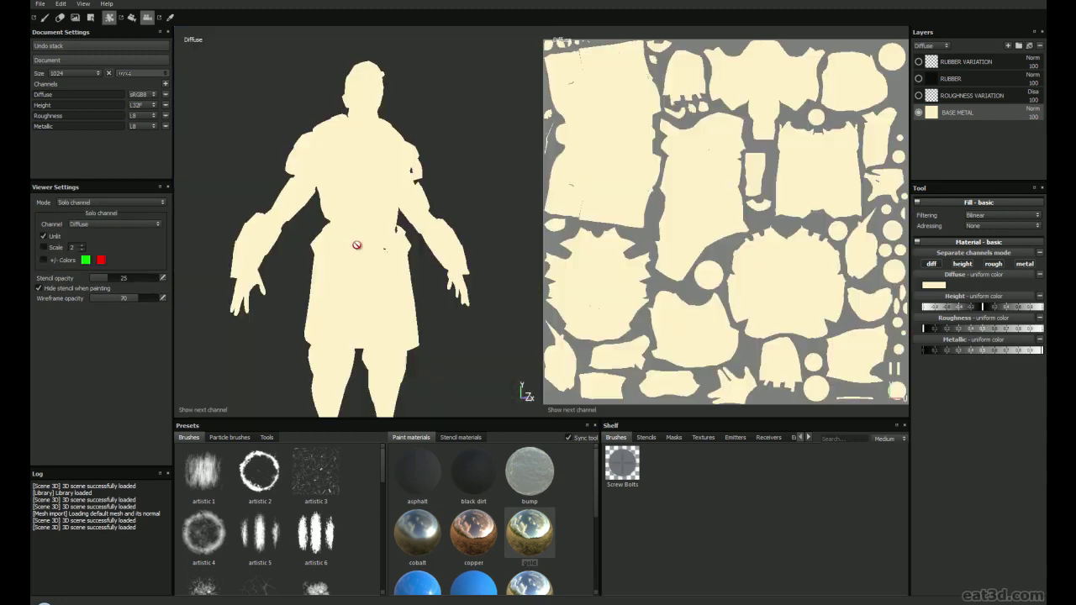
left_click_drag(378, 228, 370, 295, "alt")
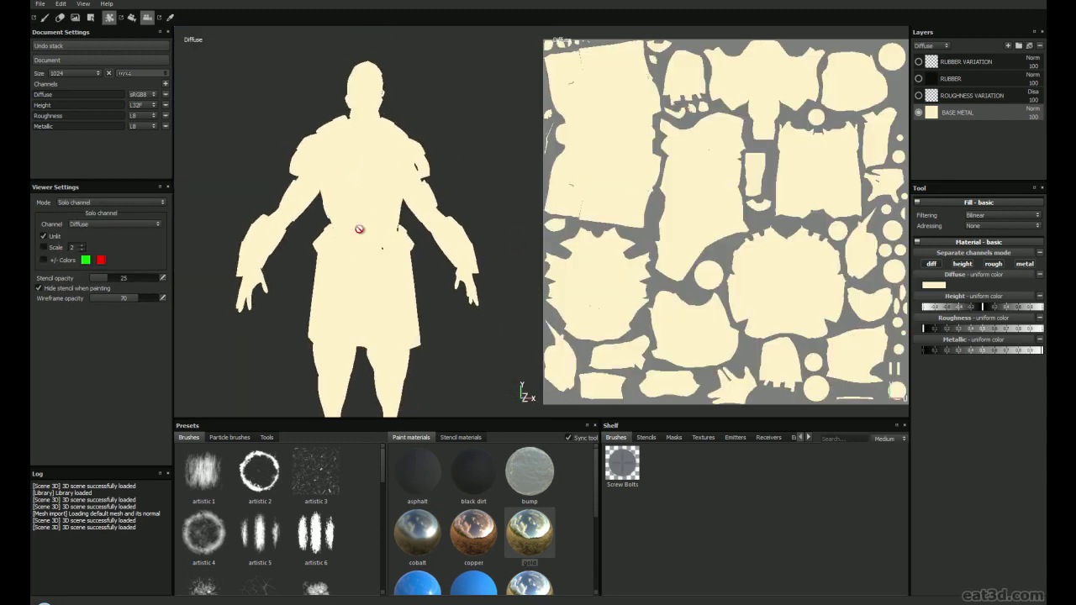
key("c")
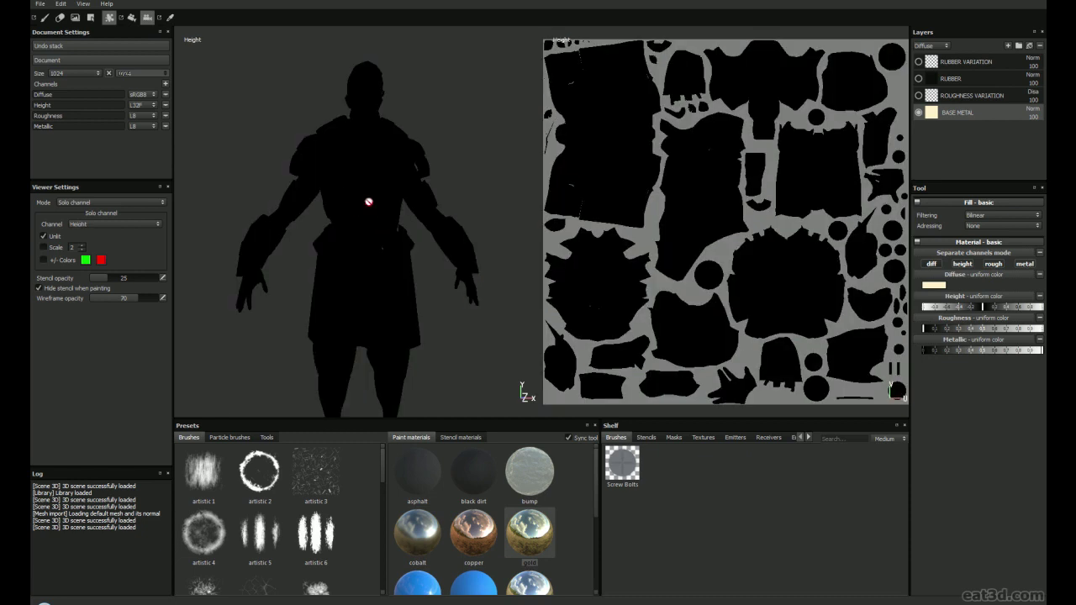
key("c")
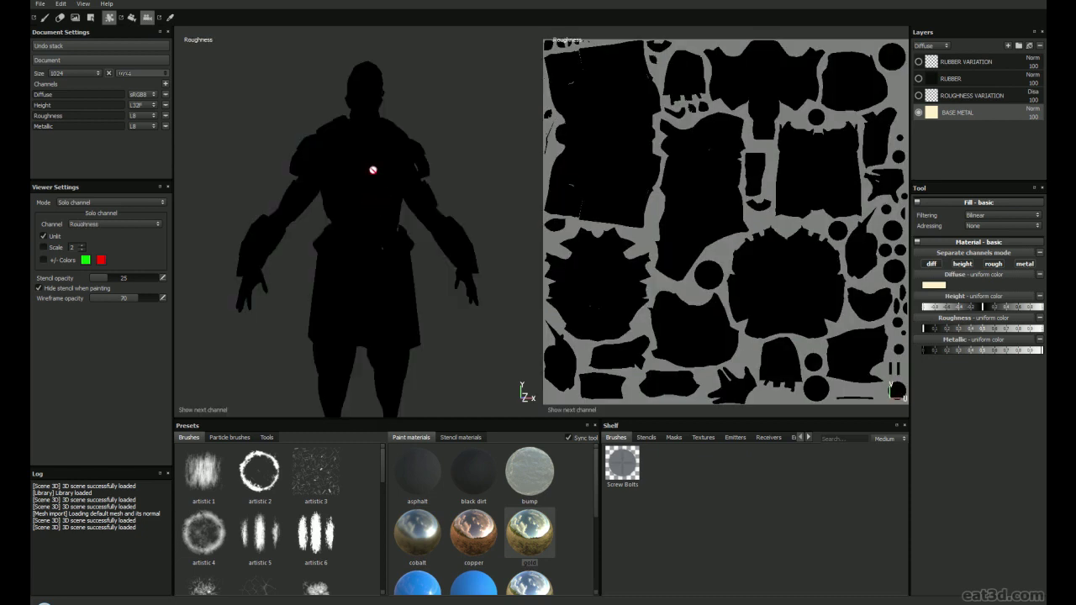
left_click_drag(351, 269, 403, 263, "alt")
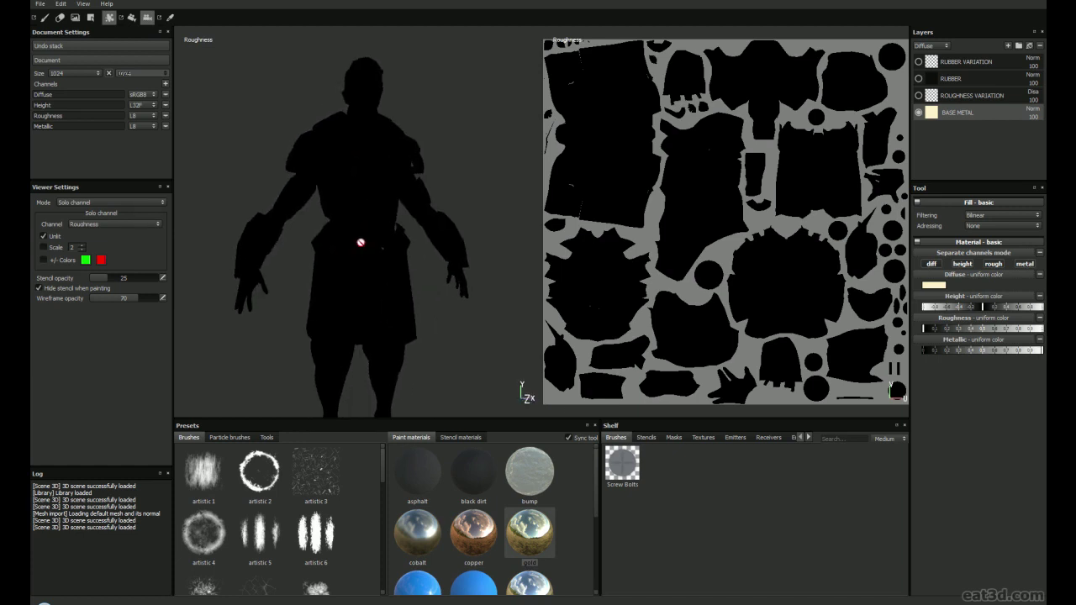
key("c")
left_click_drag(389, 260, 367, 294, "alt")
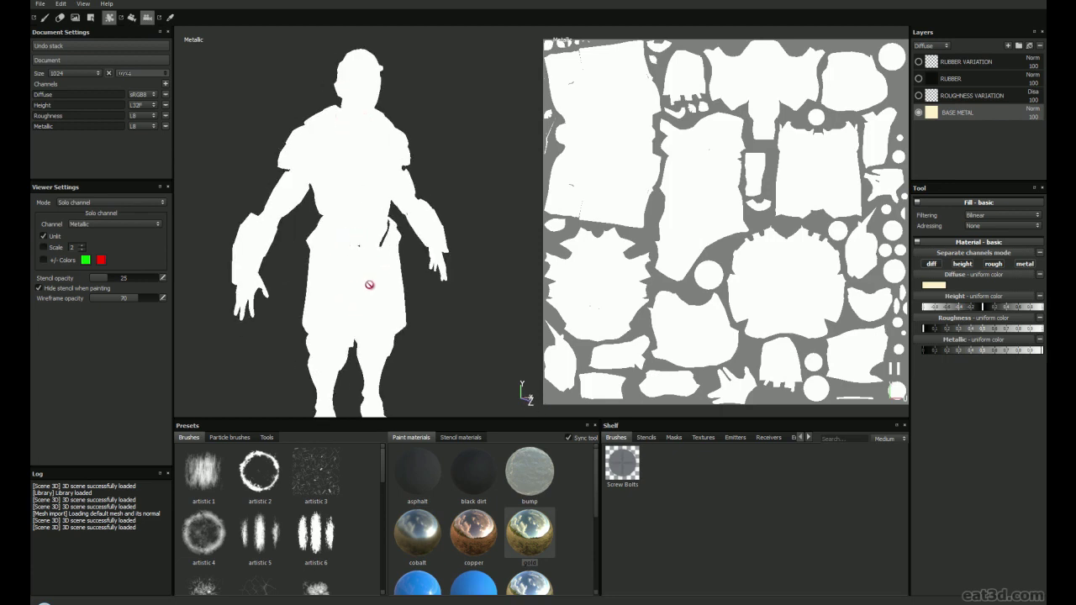
key("c")
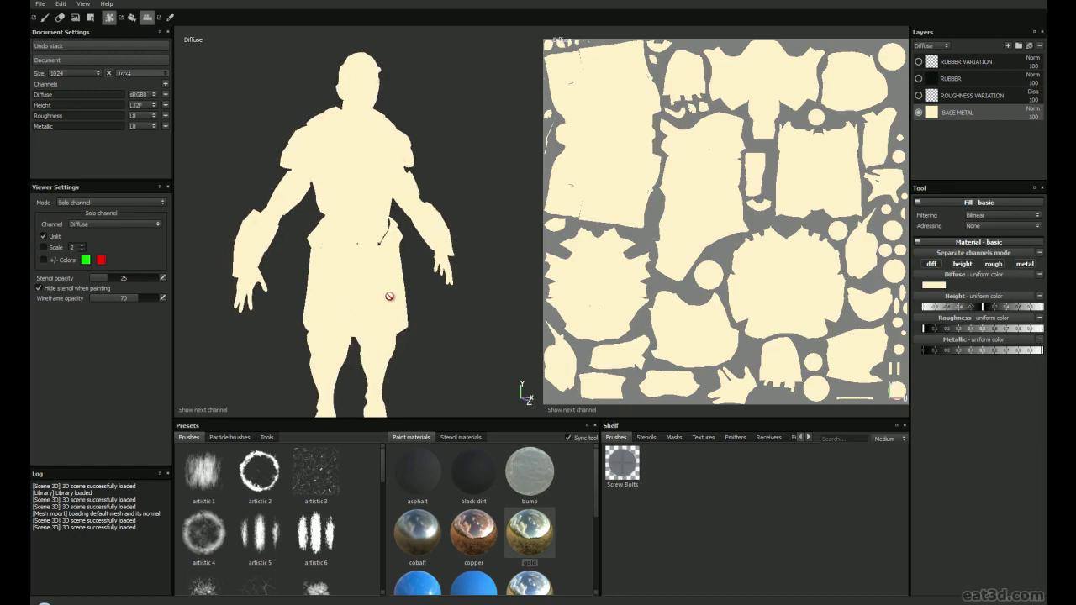
key("m")
Step: Examine the gold reflections on the character's skirt armor up close
left_click_drag(316, 267, 338, 266, "alt")
middle_click_drag(338, 266, 335, 222, "alt")
right_click_drag(335, 222, 350, 244, "alt")
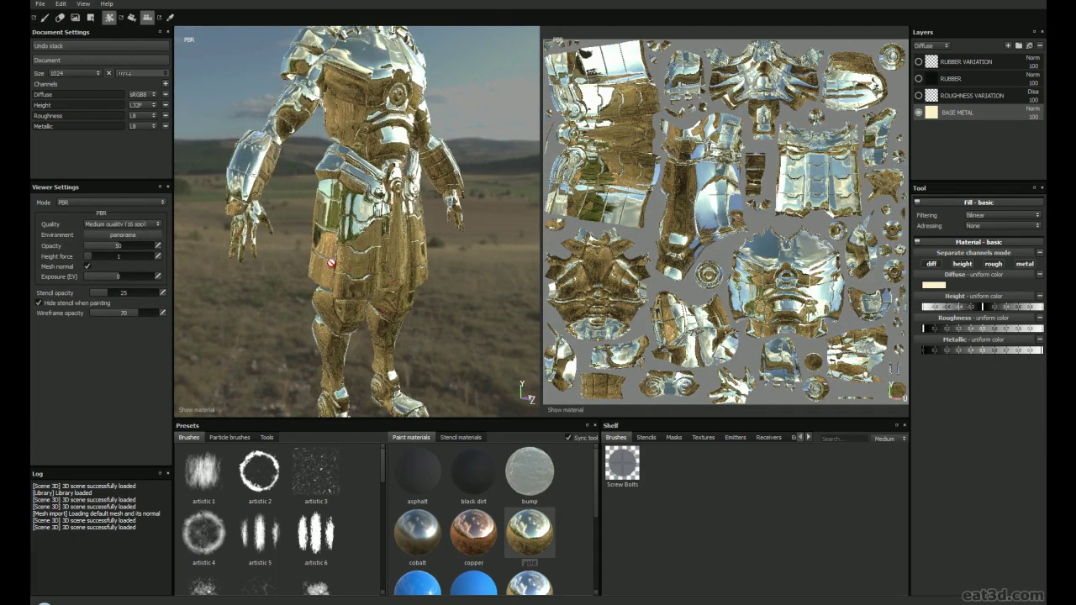
left_click_drag(350, 244, 359, 220, "alt")
right_click_drag(360, 220, 356, 225, "alt")
middle_click_drag(356, 225, 351, 241, "alt")
left_click_drag(351, 241, 388, 253, "alt")
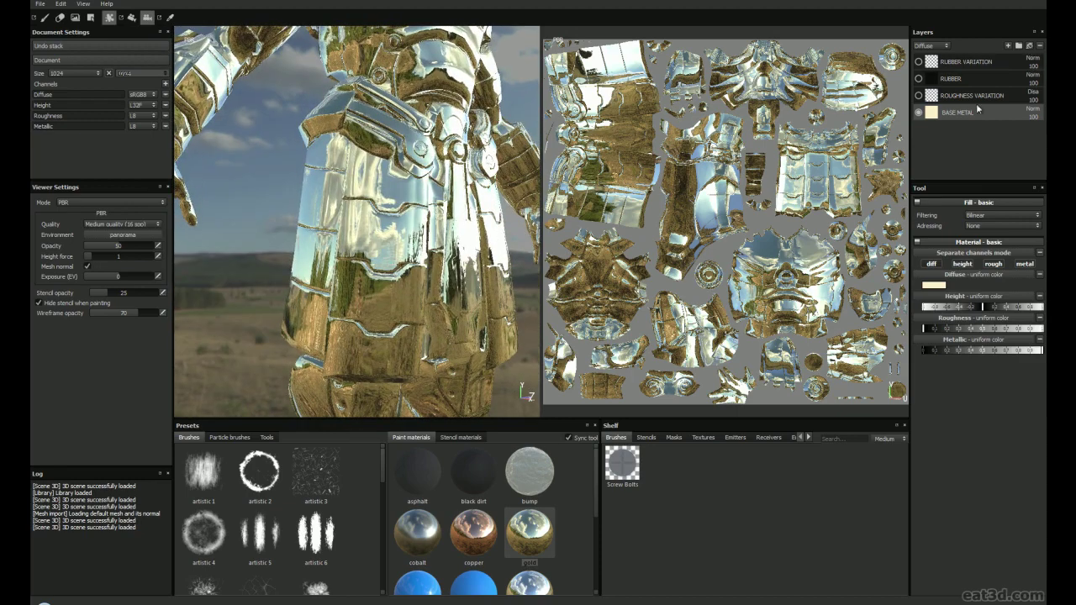
Step: Show and select the ROUGHNESS VARIATION layer and look at its blend mode options for the diffuse channel
left_click(919, 96)
left_click(975, 98)
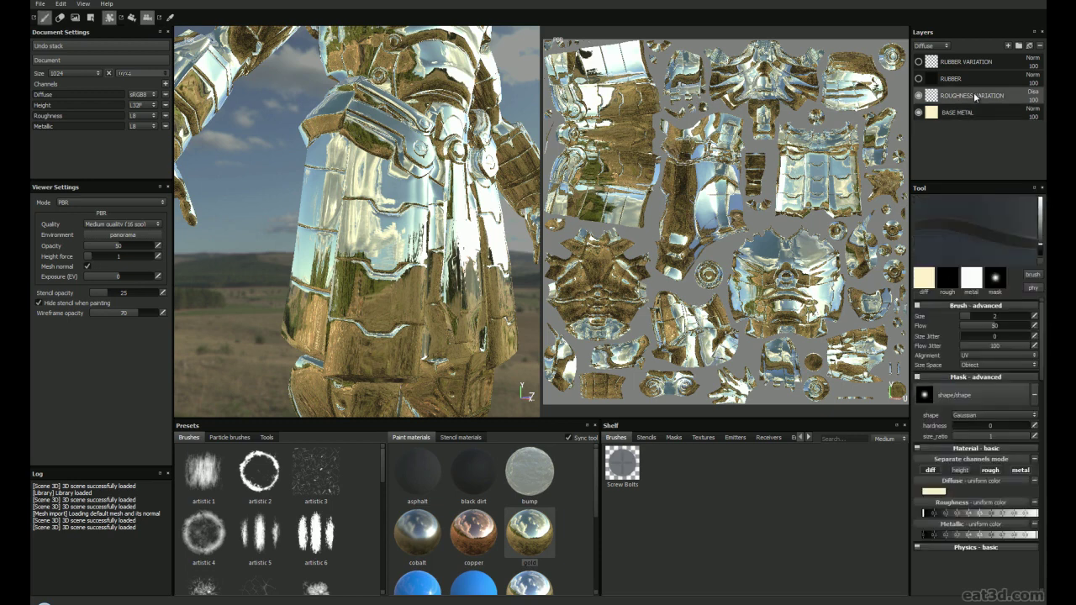
left_click(1033, 94)
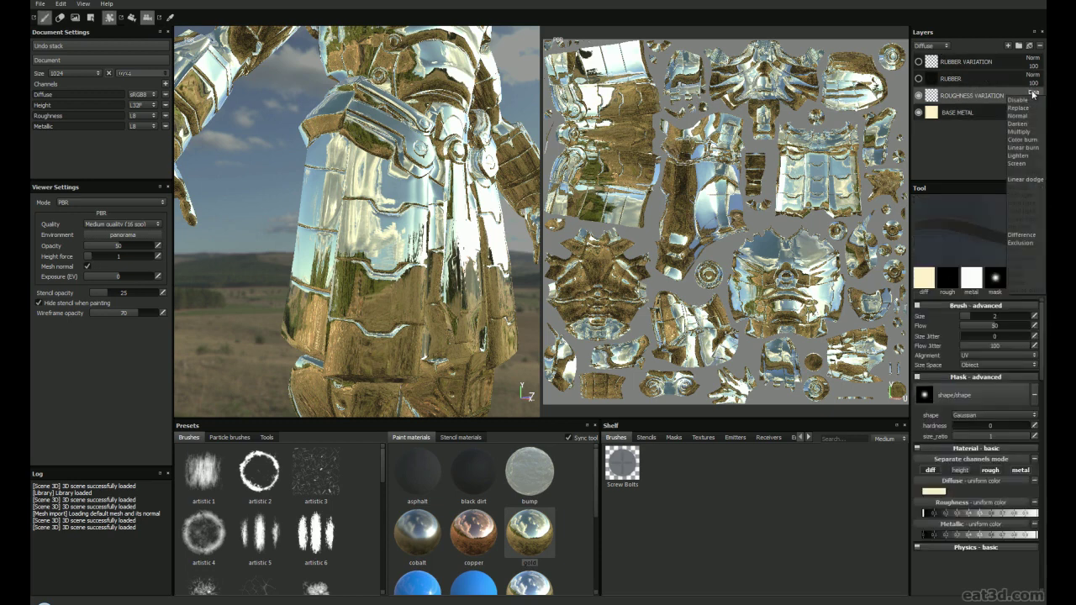
Step: Compare the layers' blend modes in the Height, Roughness and Metallic channels, ending back on the Diffuse channel
left_click(931, 47)
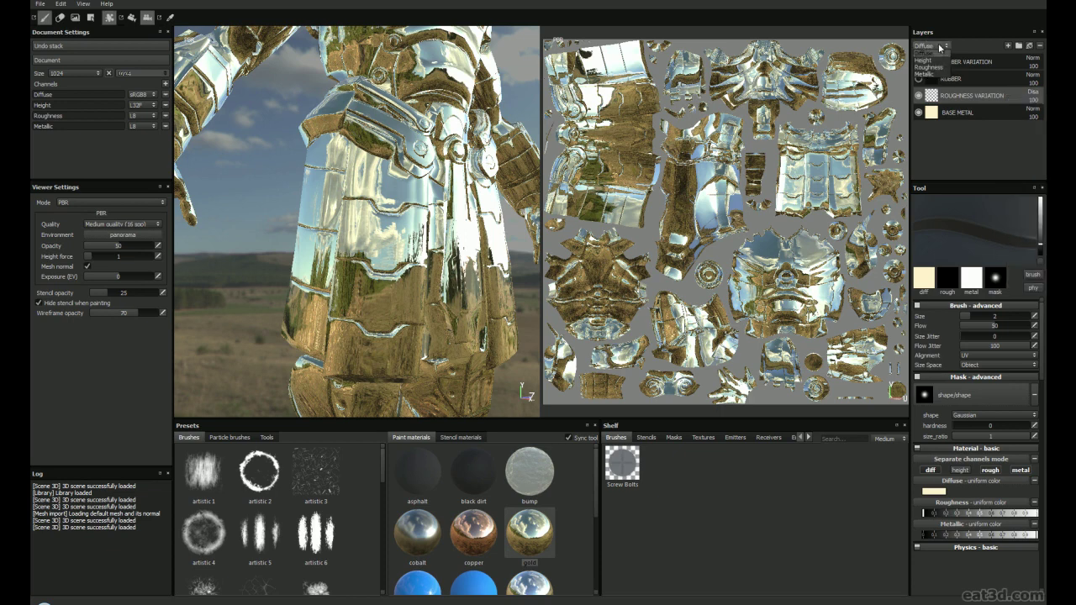
left_click(934, 62)
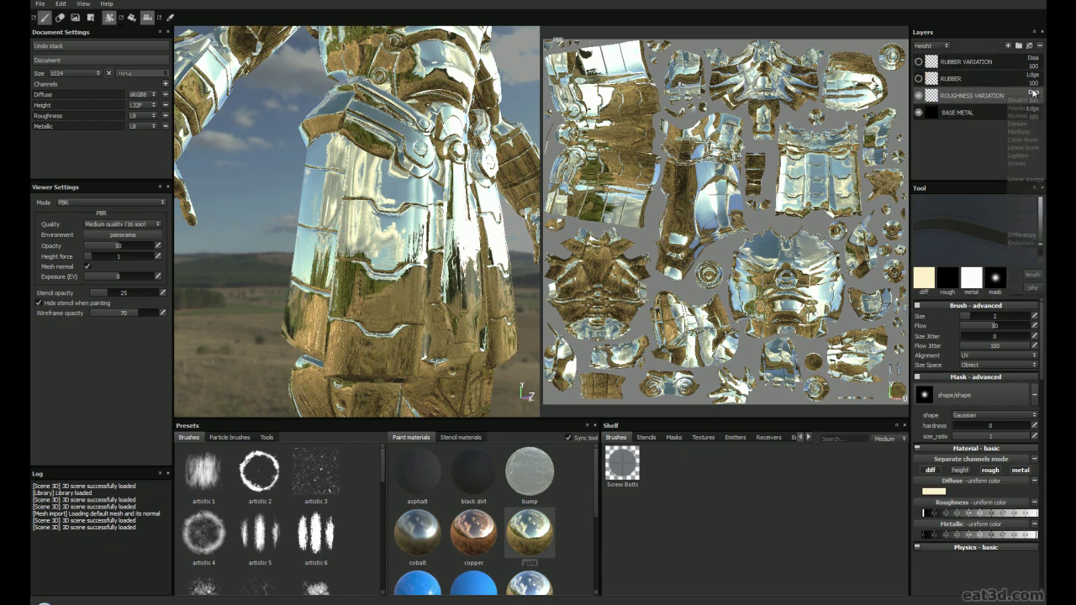
left_click(932, 46)
left_click(934, 72)
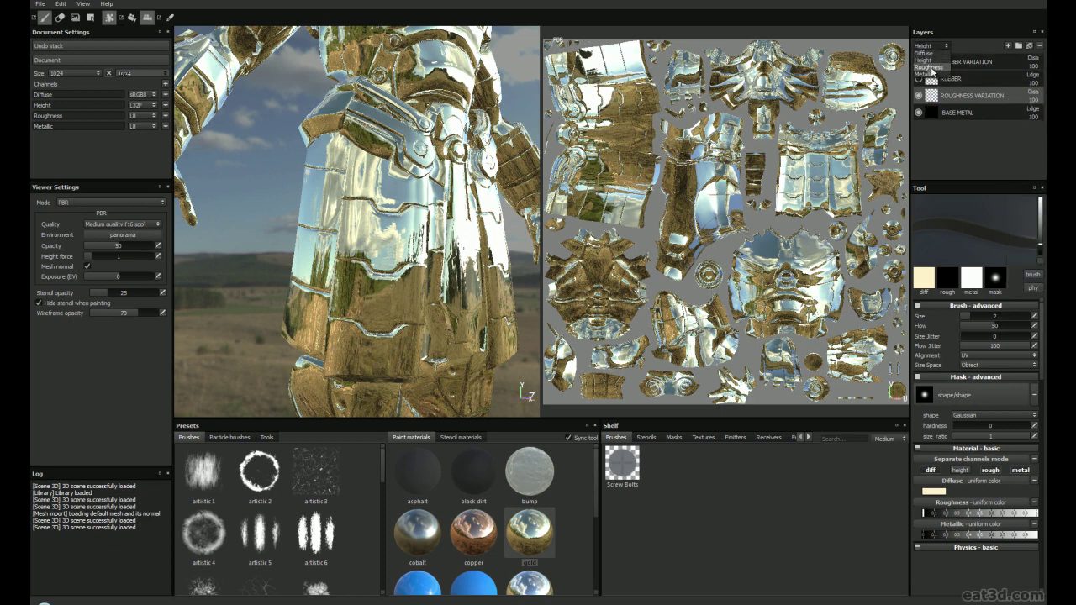
left_click(932, 45)
left_click(934, 79)
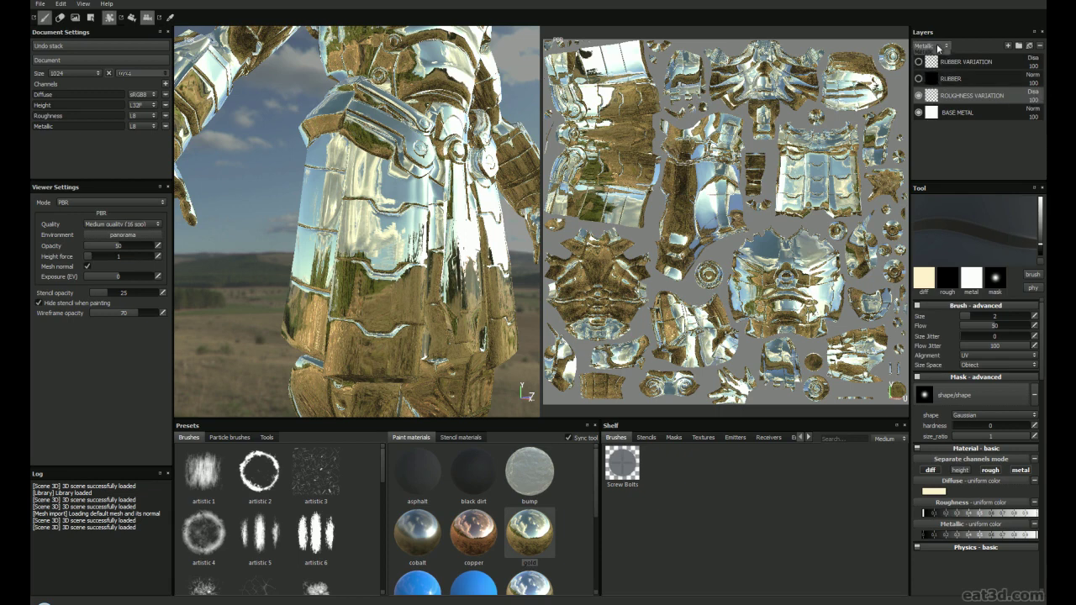
left_click(931, 45)
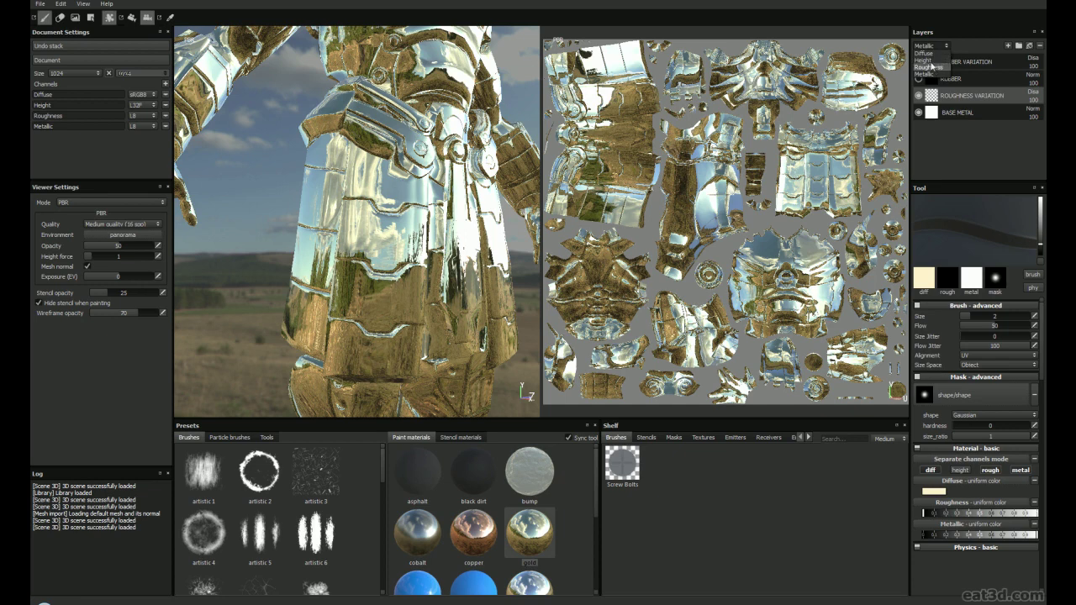
left_click(929, 67)
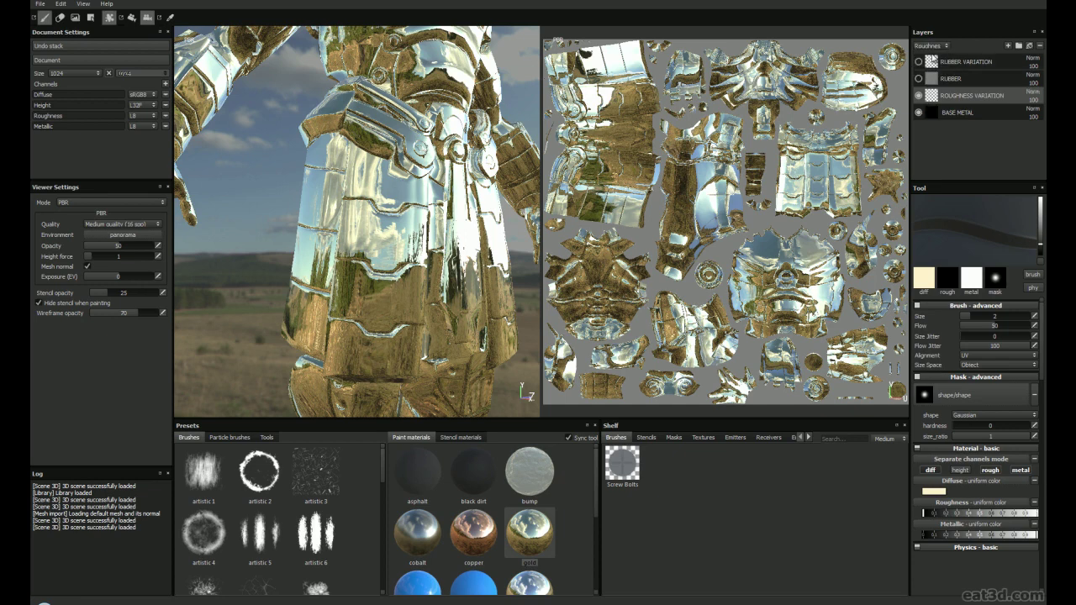
left_click(930, 47)
left_click(925, 53)
Step: Choose the dirt brush preset for the ROUGHNESS VARIATION layer and bring up its material channel settings
left_click_drag(381, 472, 381, 503)
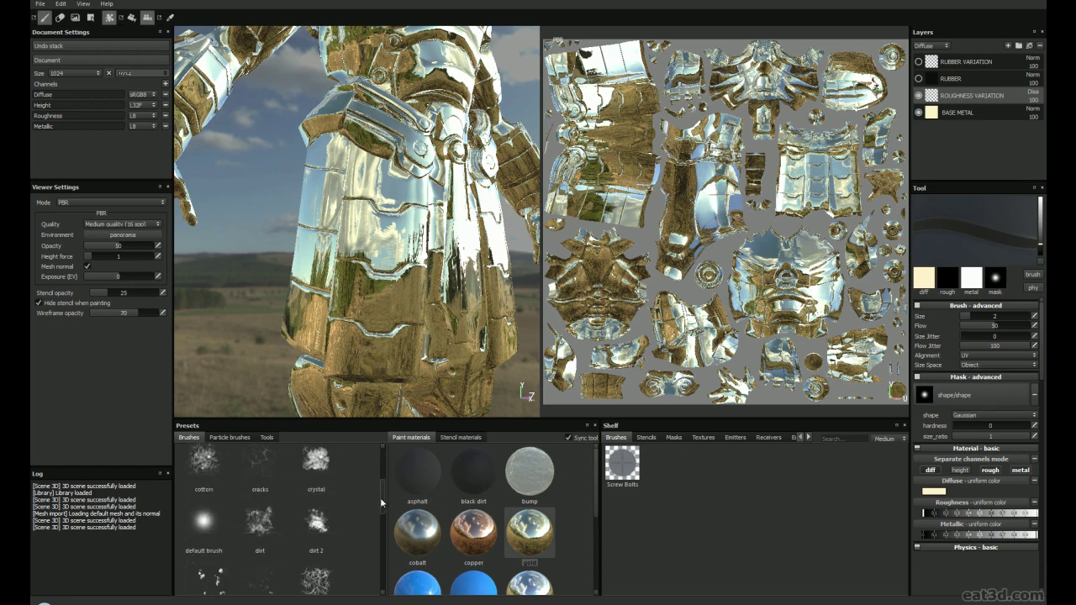
left_click(263, 522)
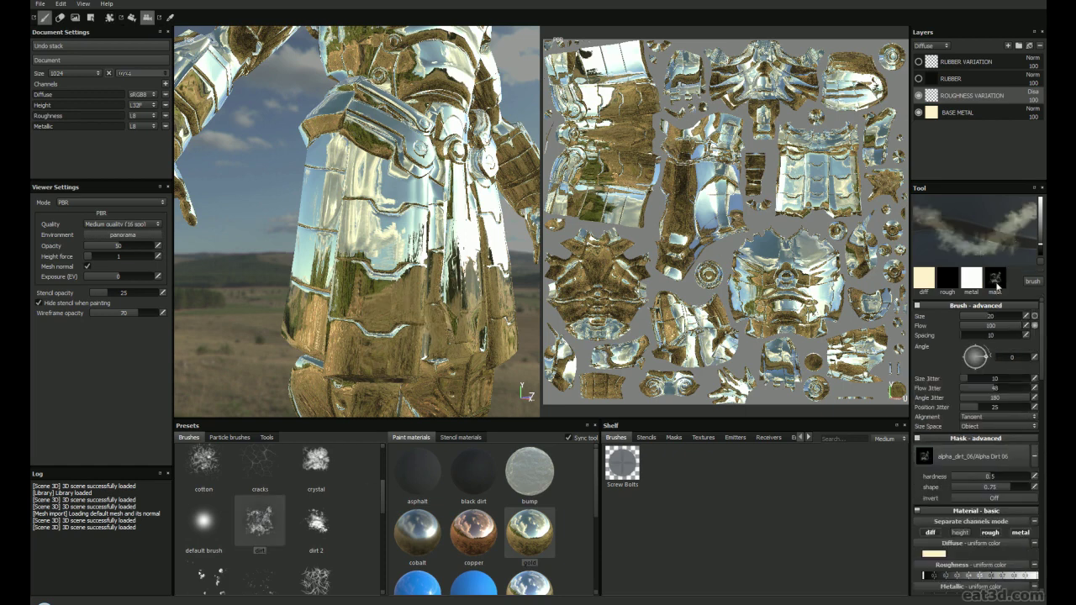
scroll(988, 483, "down", 3)
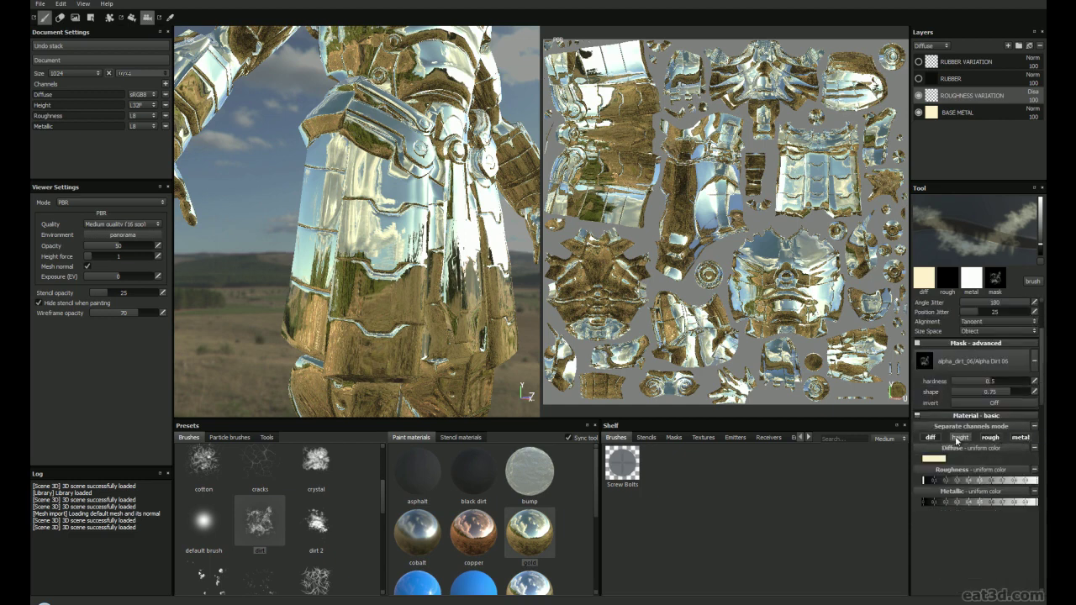
Step: Restrict the dirt brush to the roughness channel only by turning off its diffuse and metallic channels
left_click(930, 438)
left_click(1020, 437)
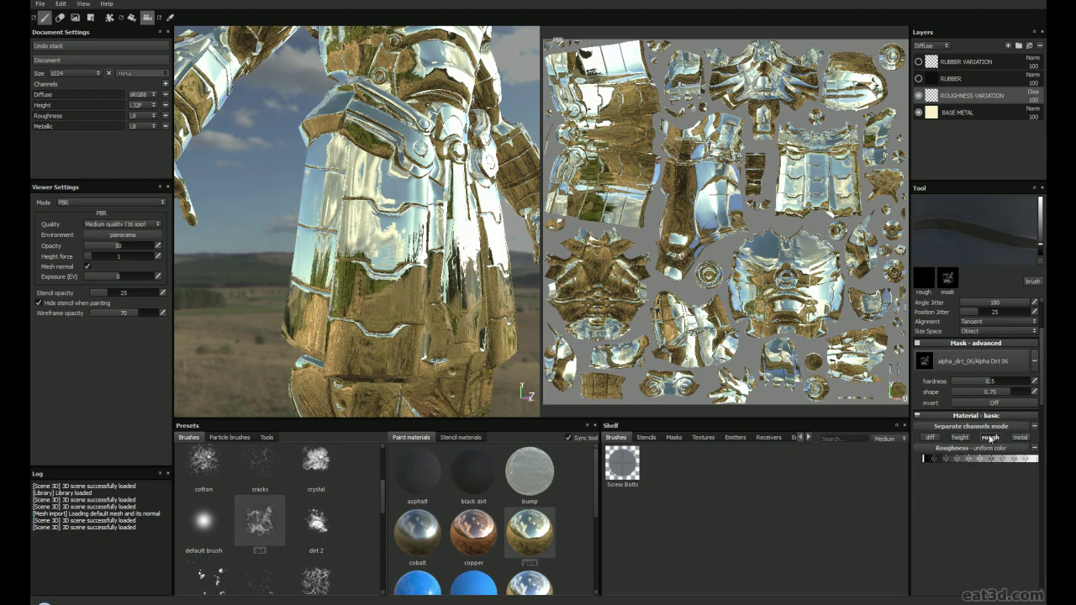
mouse_move(360, 288)
left_mouse_down("alt")
mouse_move(336, 274)
mouse_move(379, 288)
mouse_move(388, 303)
mouse_move(379, 319)
left_mouse_up("alt")
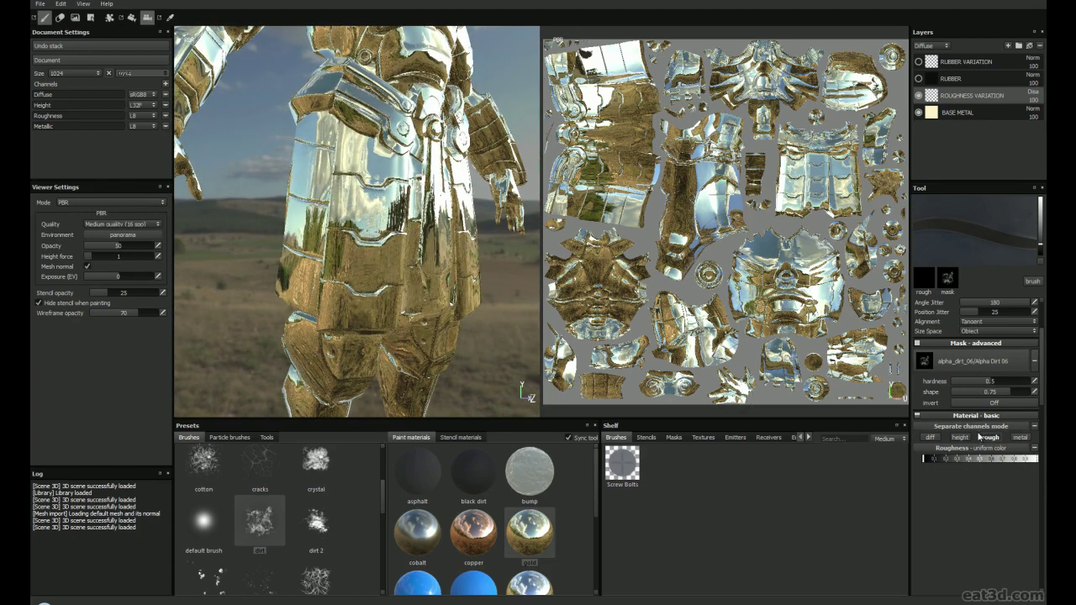
Step: Set the brush roughness close to white, paint a patch on the skirt's front panel and display the Roughness channel alone
left_click_drag(977, 463, 1016, 464)
mouse_move(324, 245)
left_mouse_down("alt")
mouse_move(363, 234)
mouse_move(364, 247)
mouse_move(353, 202)
mouse_move(344, 264)
mouse_move(430, 221)
mouse_move(327, 207)
mouse_move(284, 257)
mouse_move(351, 276)
mouse_move(278, 278)
mouse_move(344, 248)
mouse_move(394, 274)
mouse_move(409, 233)
mouse_move(384, 241)
mouse_move(360, 288)
mouse_move(370, 269)
mouse_move(353, 260)
mouse_move(363, 256)
left_mouse_up("alt")
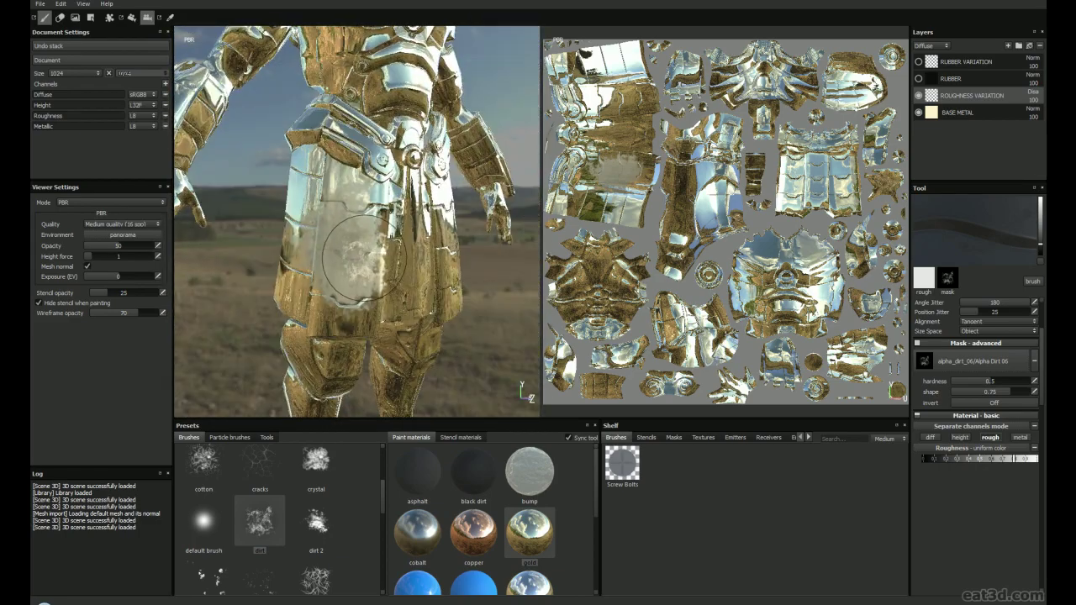
key("c")
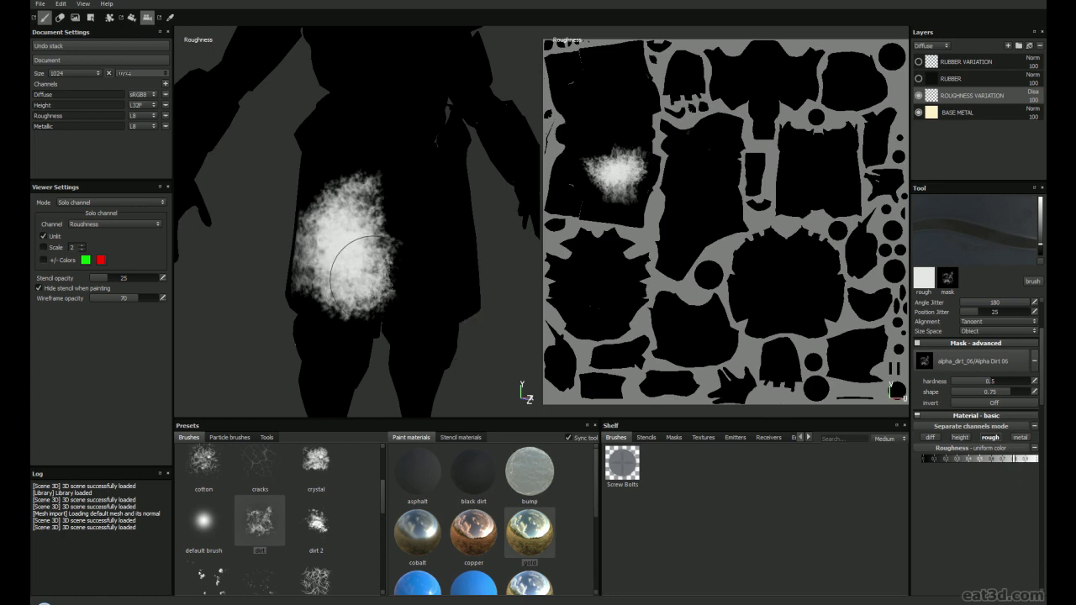
Step: Paint black roughness over the white patch on the skirt and return to the full material view
left_click_drag(1009, 460, 921, 468)
mouse_move(344, 258)
left_mouse_down()
mouse_move(349, 235)
mouse_move(332, 244)
mouse_move(340, 223)
mouse_move(328, 219)
left_mouse_up()
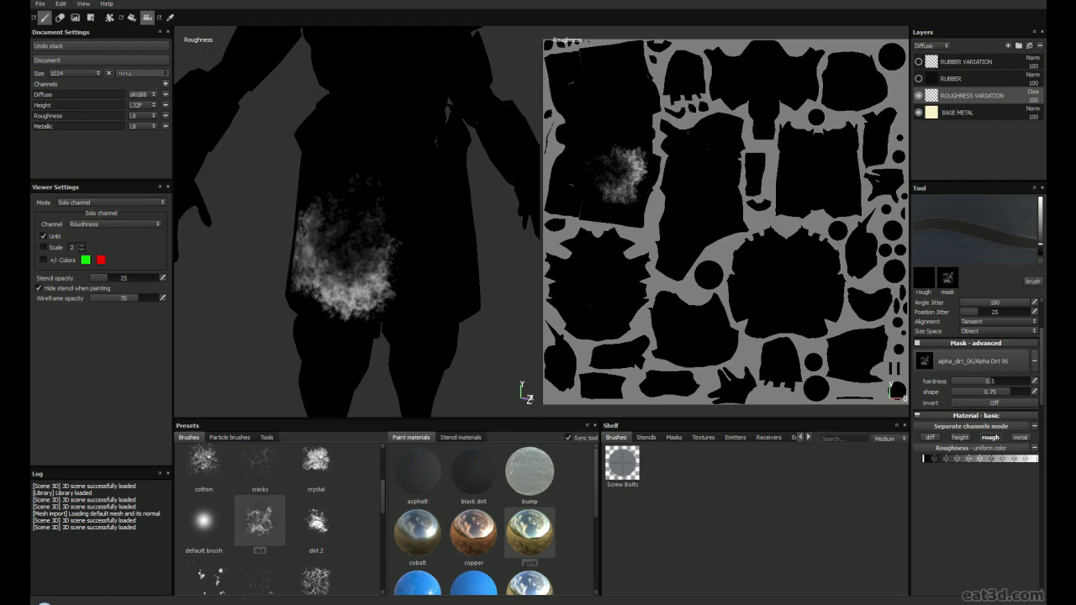
key("m")
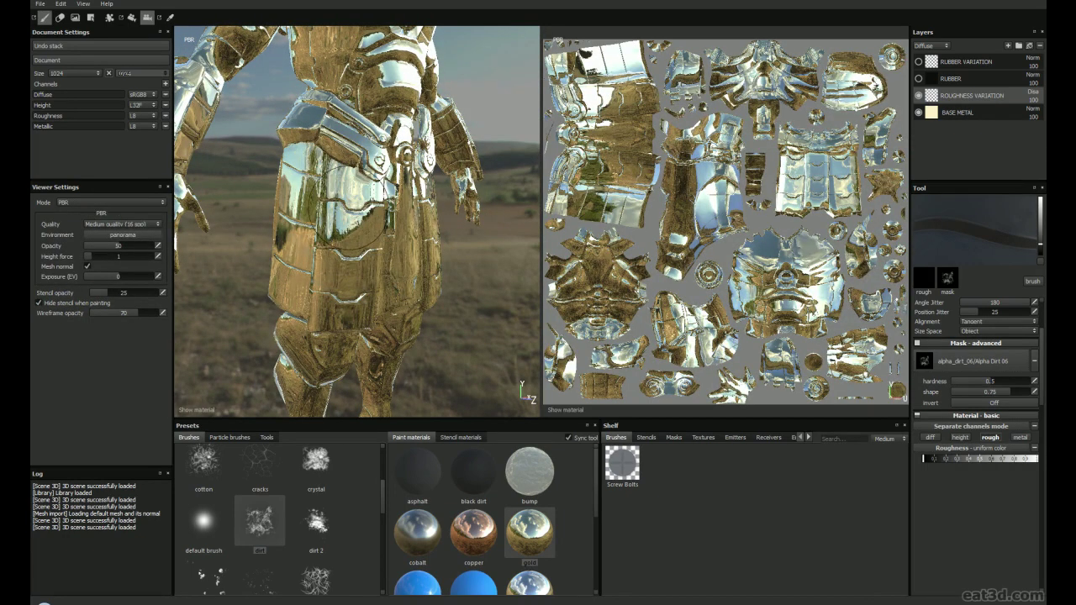
Step: Examine the reflections on the painted area of the skirt armor up close
mouse_move(380, 282)
left_mouse_down("alt")
mouse_move(378, 264)
mouse_move(386, 288)
left_mouse_up("alt")
right_click_drag(387, 288, 370, 258, "alt")
left_click_drag(369, 258, 392, 253, "alt")
middle_click_drag(392, 252, 403, 257, "alt")
left_click_drag(404, 259, 392, 263, "alt")
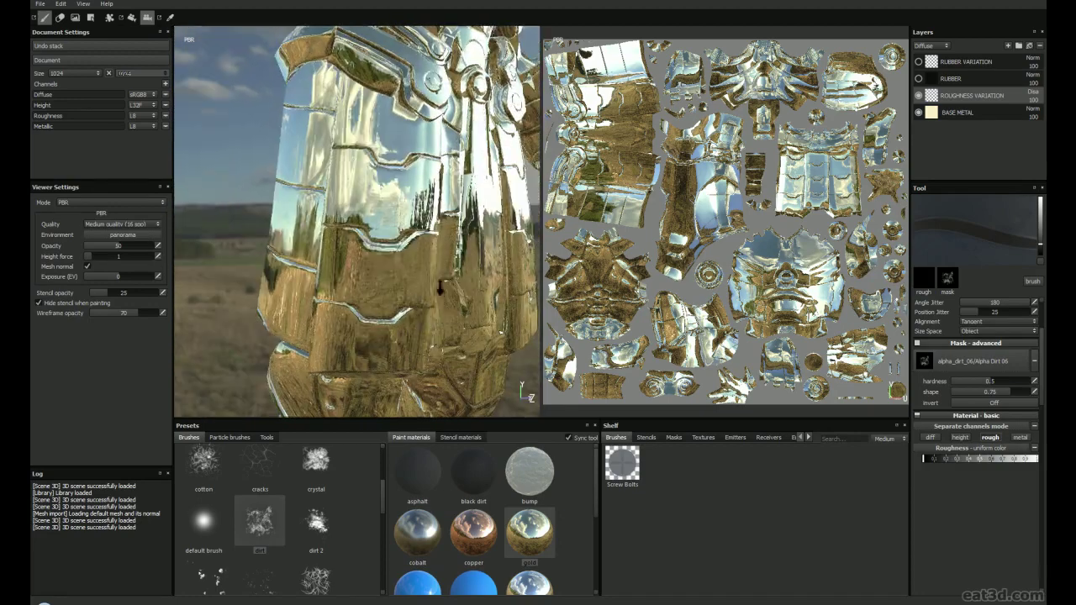
middle_click_drag(392, 262, 358, 251, "alt")
left_click_drag(358, 250, 337, 238, "alt")
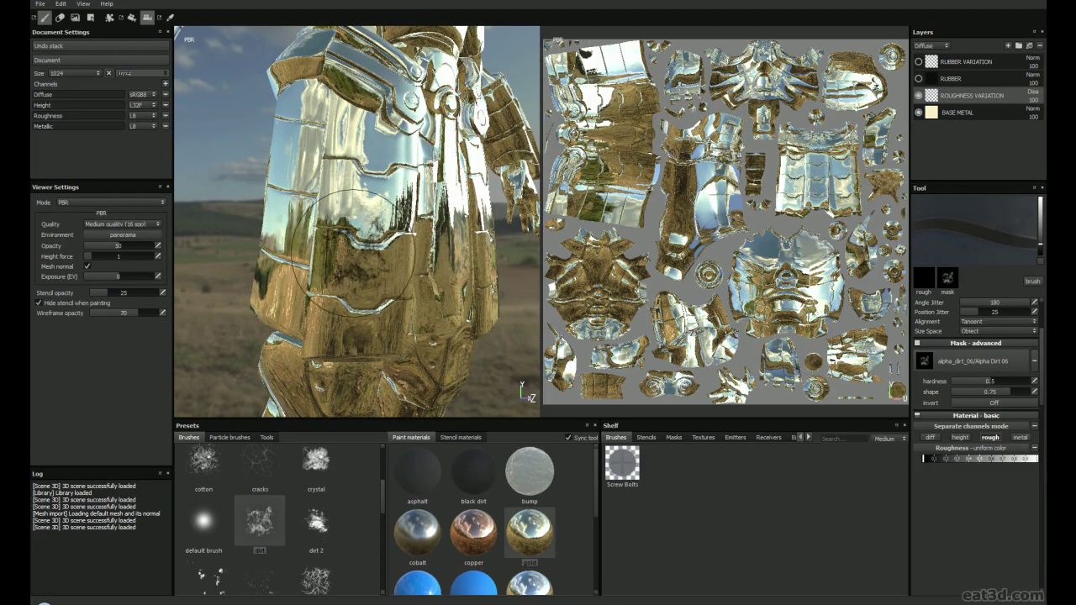
Step: Set the dirt brush's roughness to a dark grey and bring up its advanced brush settings
left_click_drag(926, 461, 936, 462)
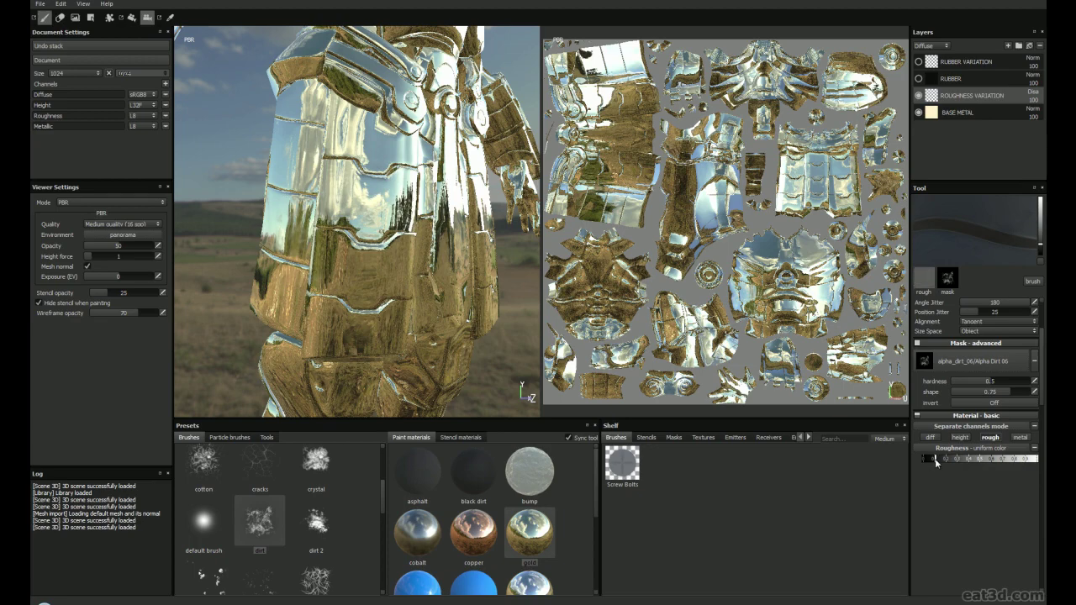
left_click_drag(400, 270, 383, 266, "alt")
middle_click_drag(384, 266, 371, 253, "alt")
left_click_drag(370, 253, 353, 253, "alt")
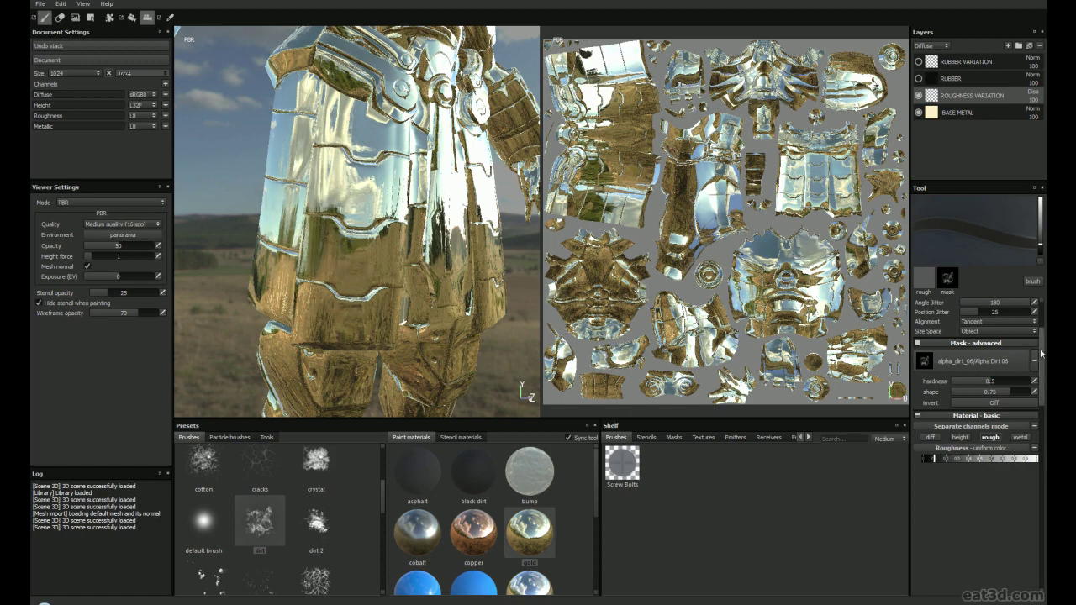
scroll(1020, 327, "up", 3)
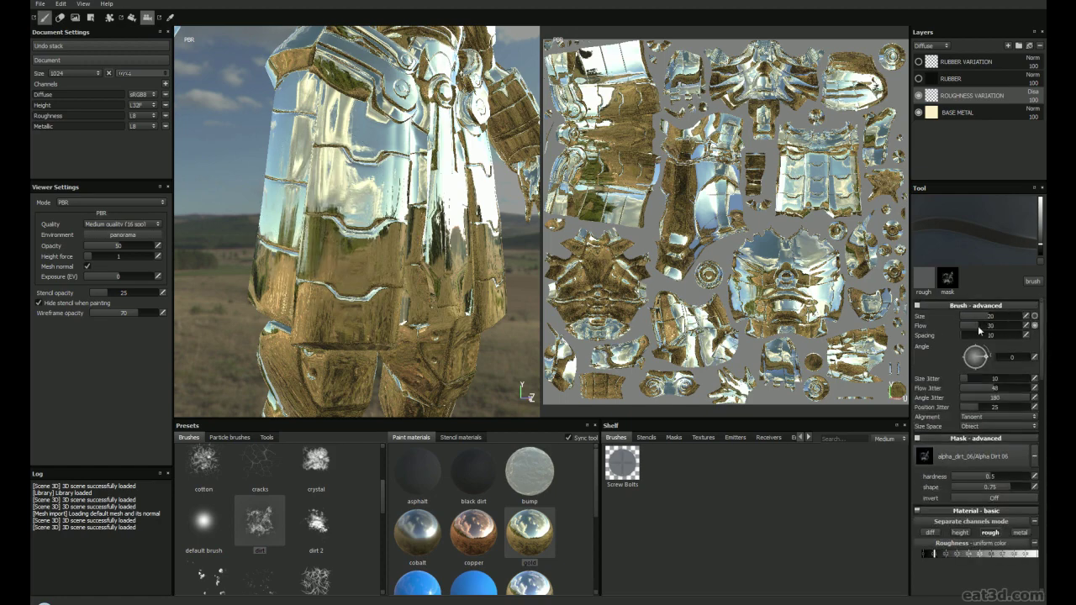
Step: Set the ROUGHNESS VARIATION layer's blend mode to Normal in the Diffuse channel
left_click_drag(317, 265, 360, 258, "alt")
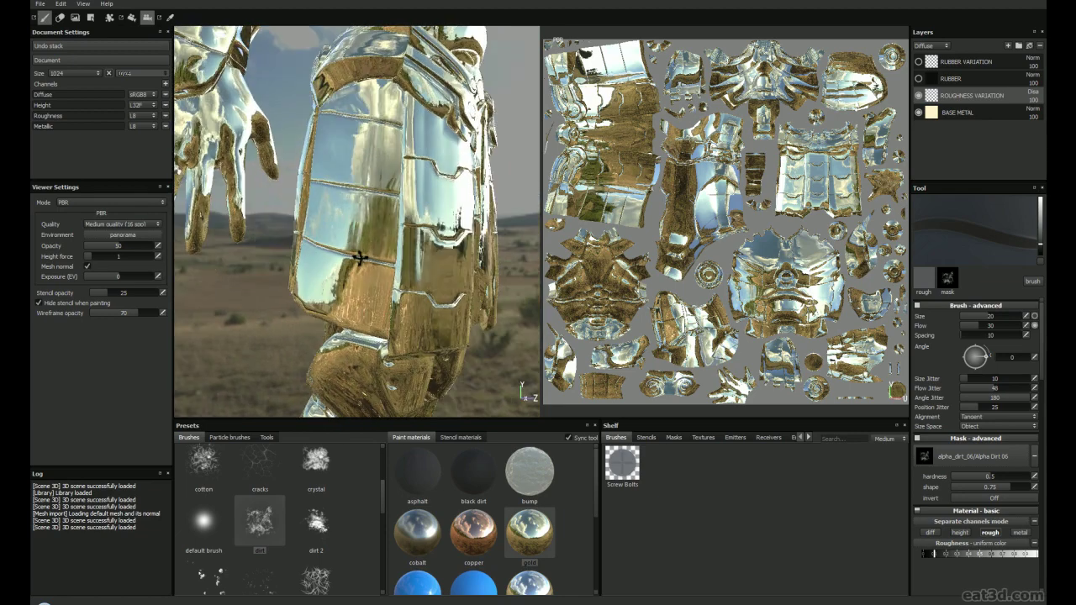
mouse_move(362, 216)
left_mouse_down("alt")
mouse_move(363, 256)
mouse_move(404, 252)
mouse_move(350, 240)
mouse_move(384, 242)
mouse_move(388, 212)
left_mouse_up("alt")
left_click_drag(379, 290, 334, 158, "alt")
mouse_move(323, 196)
left_mouse_down("alt")
mouse_move(379, 215)
mouse_move(365, 221)
mouse_move(413, 204)
left_mouse_up("alt")
left_click_drag(374, 290, 361, 245, "alt")
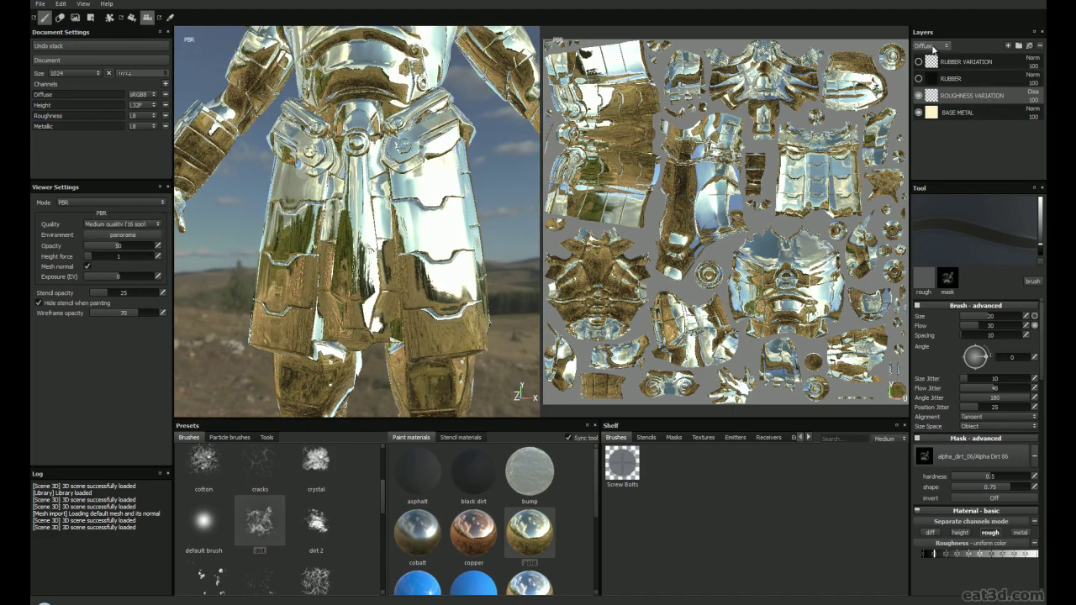
left_click(1035, 92)
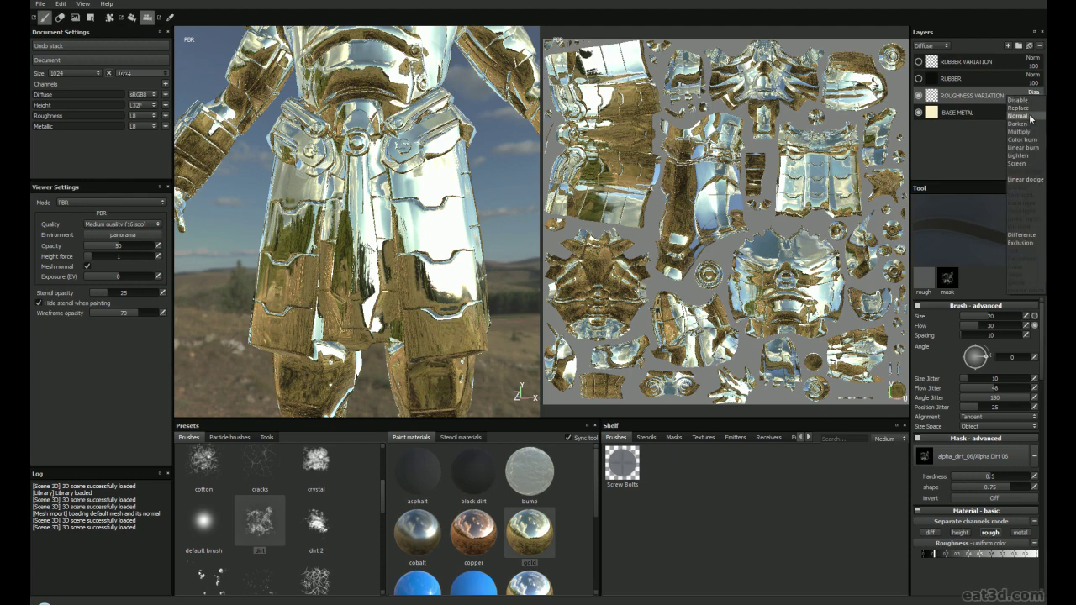
left_click(1030, 111)
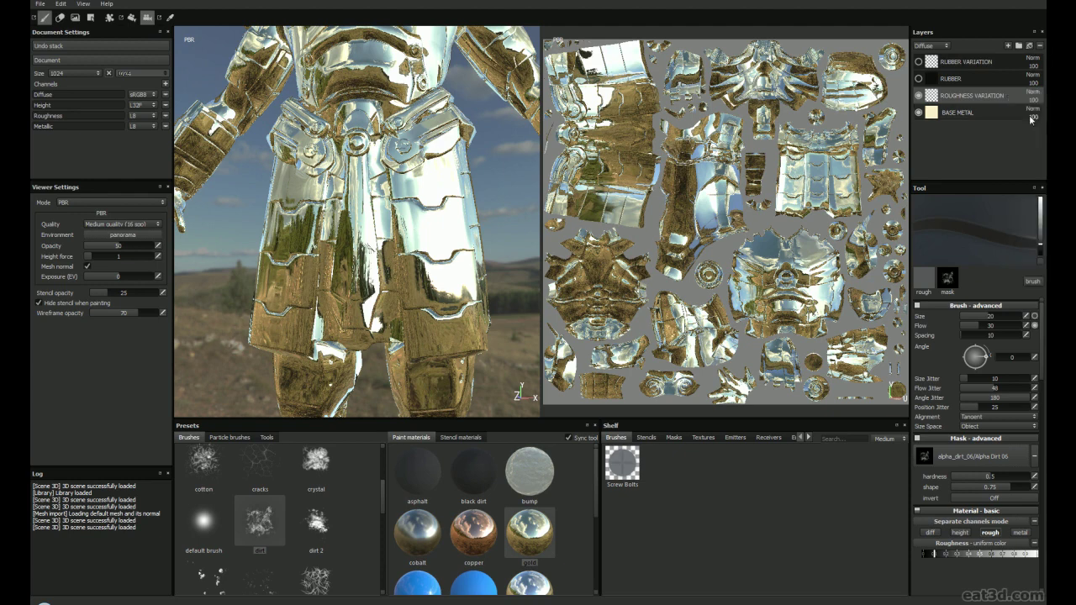
Step: Enable the diffuse channel for the dirt brush and give it a muted beige-grey colour
left_click(939, 532)
left_click(937, 557)
left_click_drag(862, 508, 861, 515)
left_click(989, 466)
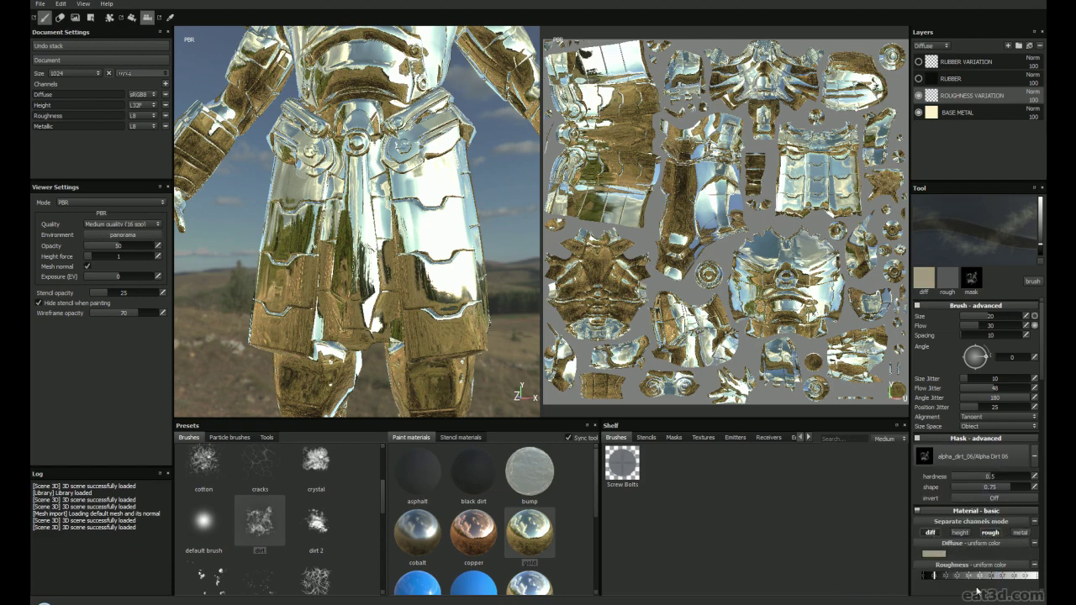
Step: Reduce the dirt brush size to 5.92 and inspect the skirt armor from several sides
left_click_drag(373, 242, 410, 221, "alt")
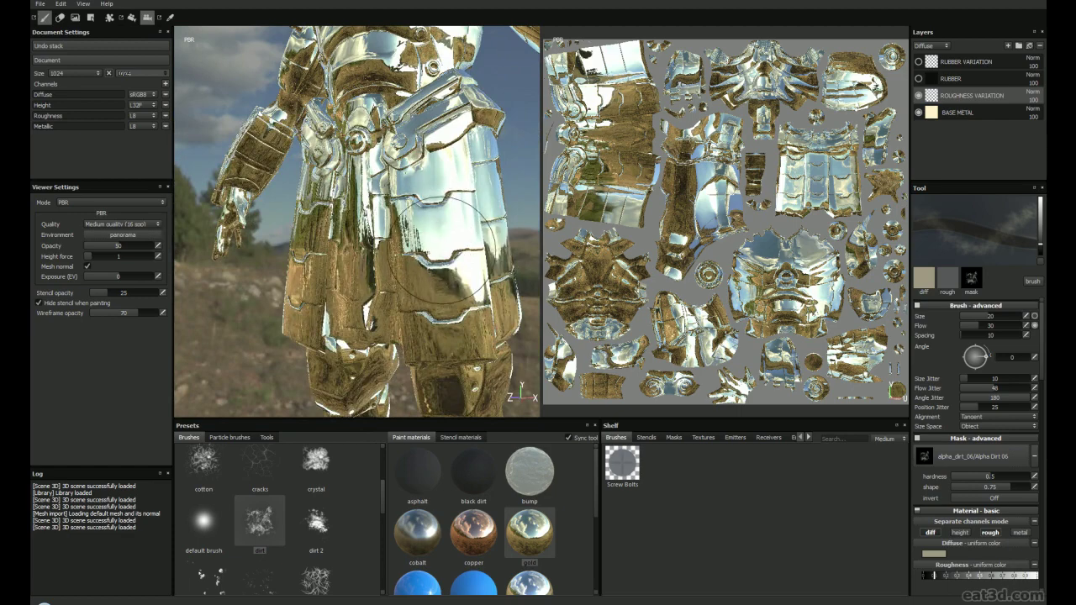
mouse_move(452, 271)
left_mouse_down("alt")
mouse_move(419, 316)
mouse_move(339, 213)
mouse_move(329, 258)
mouse_move(356, 245)
mouse_move(278, 211)
left_mouse_up("alt")
right_click_drag(363, 219, 337, 220, "ctrl")
mouse_move(370, 221)
left_mouse_down("alt")
mouse_move(336, 227)
mouse_move(346, 202)
left_mouse_up("alt")
left_click_drag(310, 227, 341, 282, "alt")
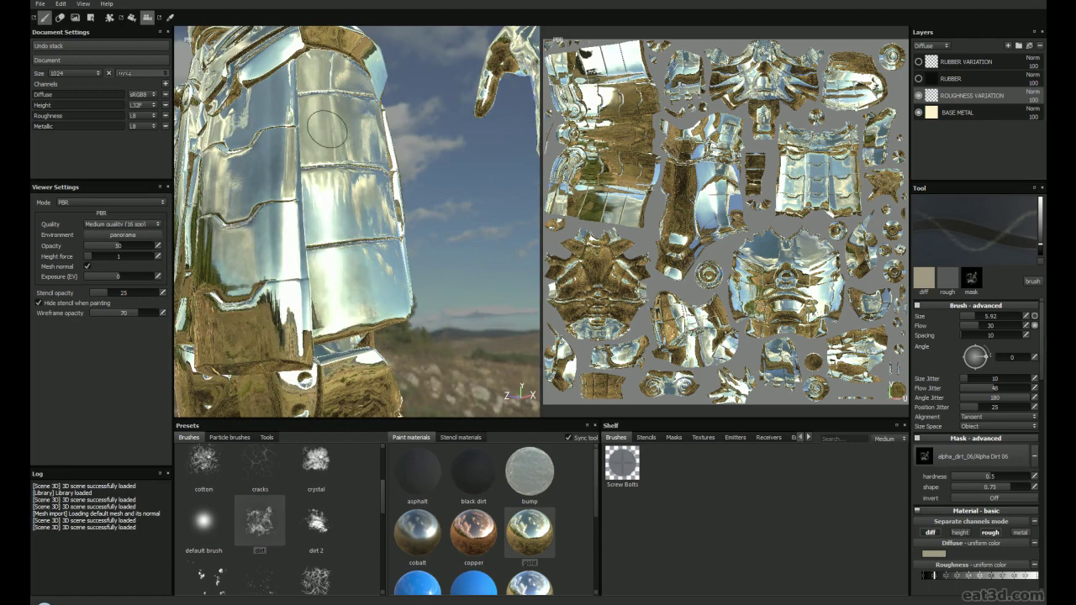
left_click_drag(318, 223, 377, 187, "alt")
left_click_drag(391, 237, 373, 218, "alt")
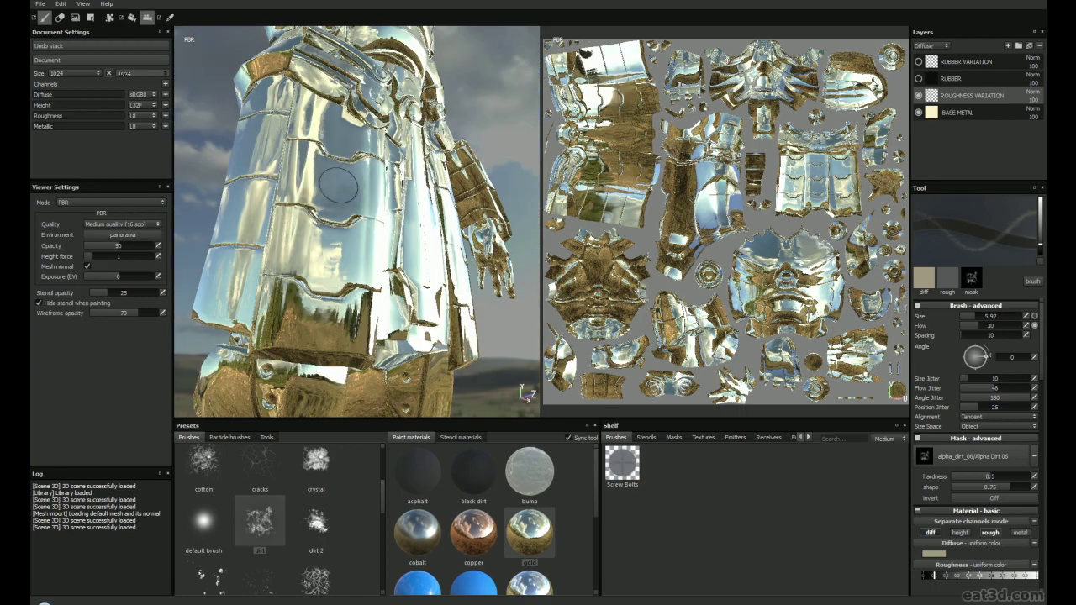
left_click_drag(384, 217, 358, 203, "alt")
Step: Look over the stencil material presets and return to the paint materials
left_click(446, 438)
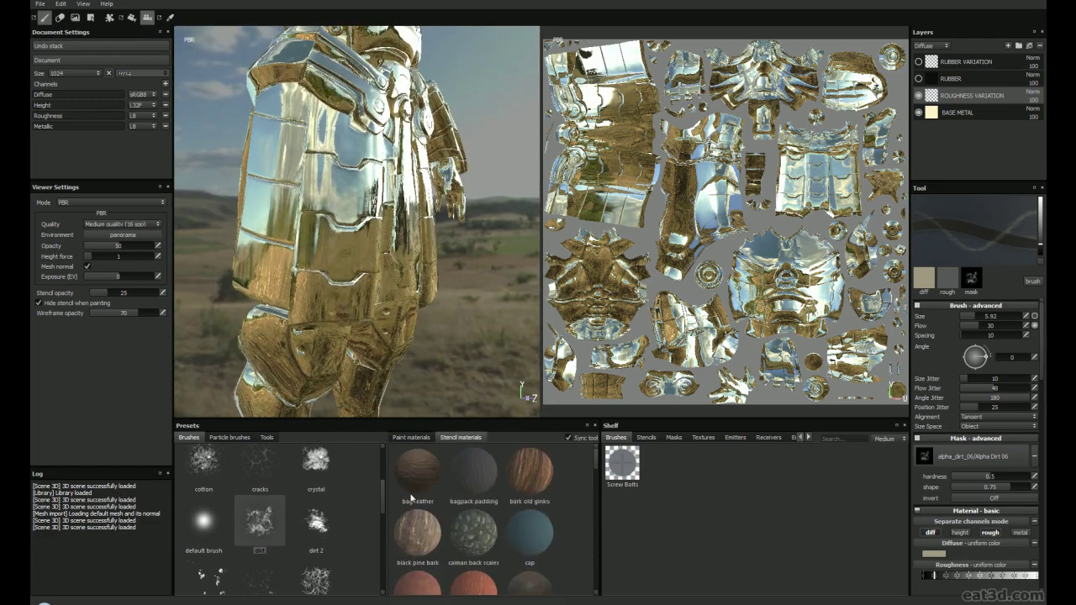
scroll(290, 163, "up", 3)
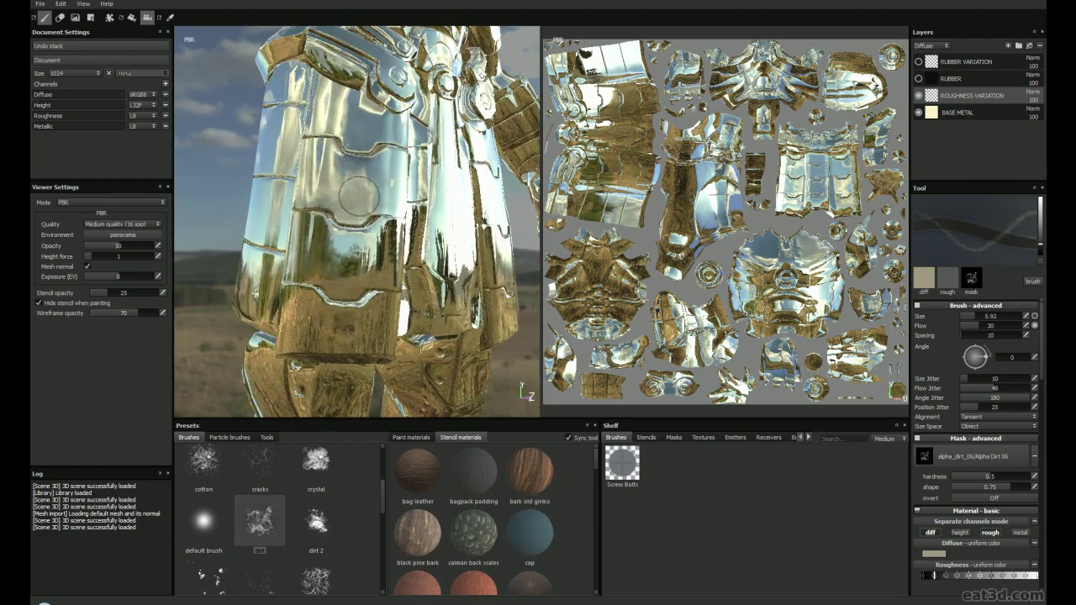
mouse_move(374, 252)
left_mouse_down("alt")
mouse_move(358, 267)
mouse_move(307, 202)
left_mouse_up("alt")
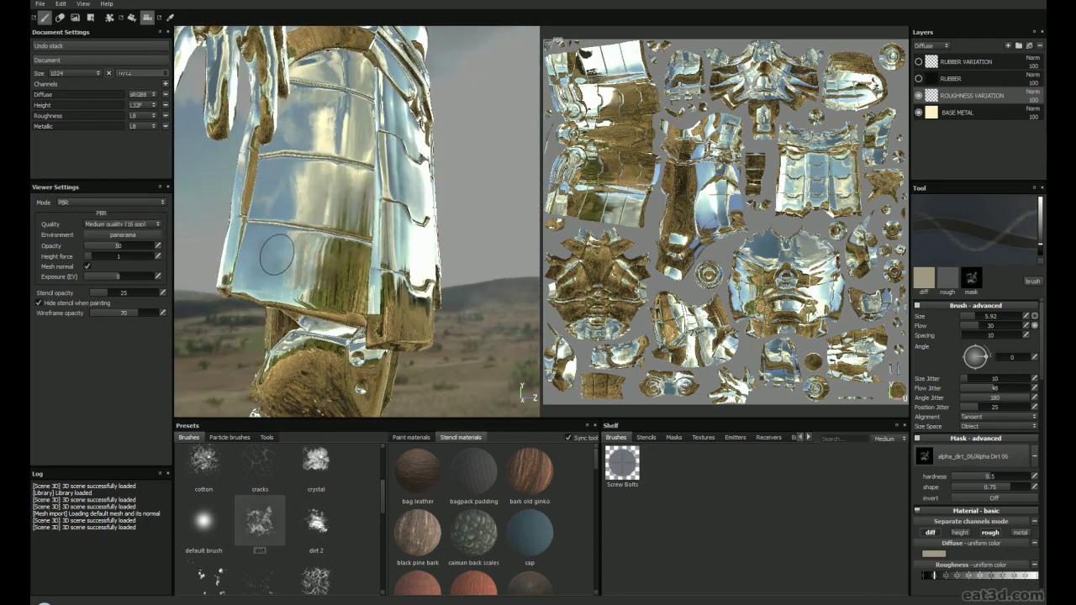
left_click(408, 439)
mouse_move(338, 280)
left_mouse_down("alt")
mouse_move(302, 214)
mouse_move(305, 230)
mouse_move(379, 223)
mouse_move(353, 201)
mouse_move(319, 198)
mouse_move(363, 238)
left_mouse_up("alt")
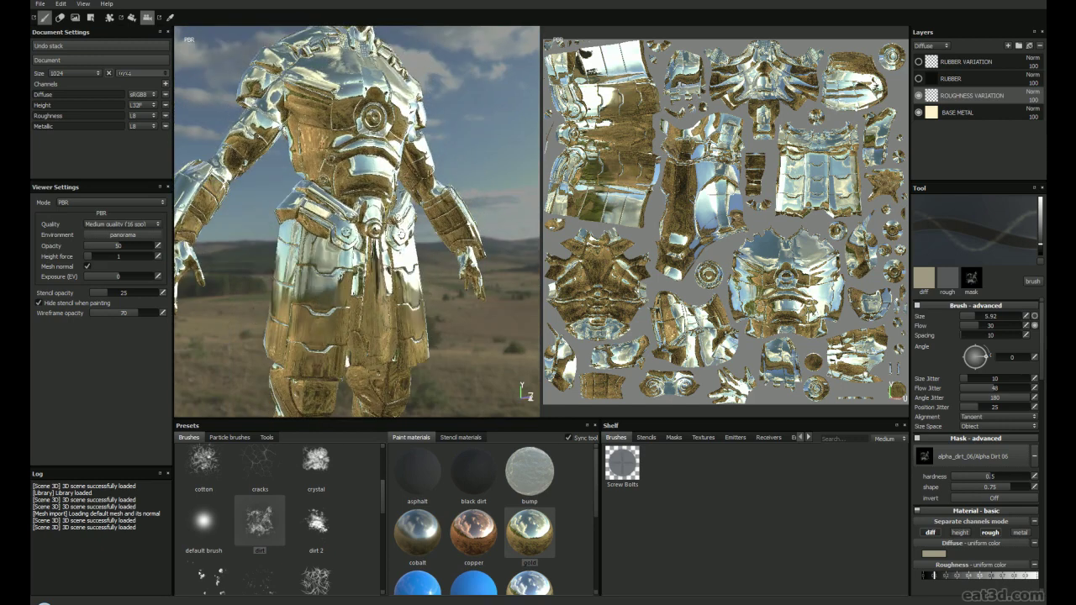
Step: Show the RUBBER layer and hide the ROUGHNESS VARIATION and BASE METAL layers
left_click(918, 79)
left_click(918, 95)
left_click(918, 112)
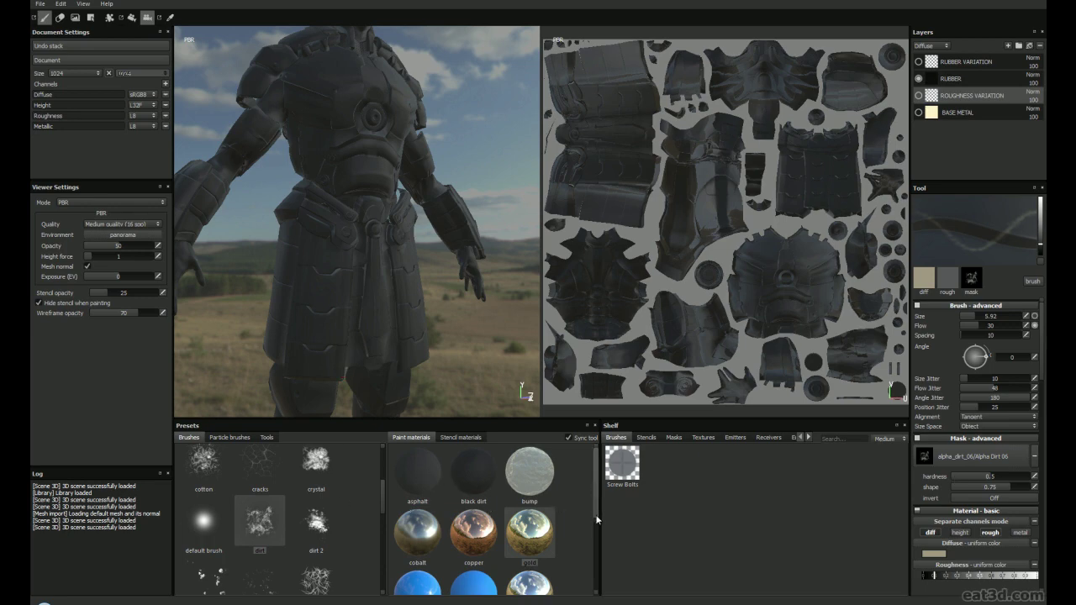
Step: Choose the rubber paint material for the brush and bring up its diffuse, roughness and metallic settings
scroll(421, 505, "down", 3)
left_click(421, 522)
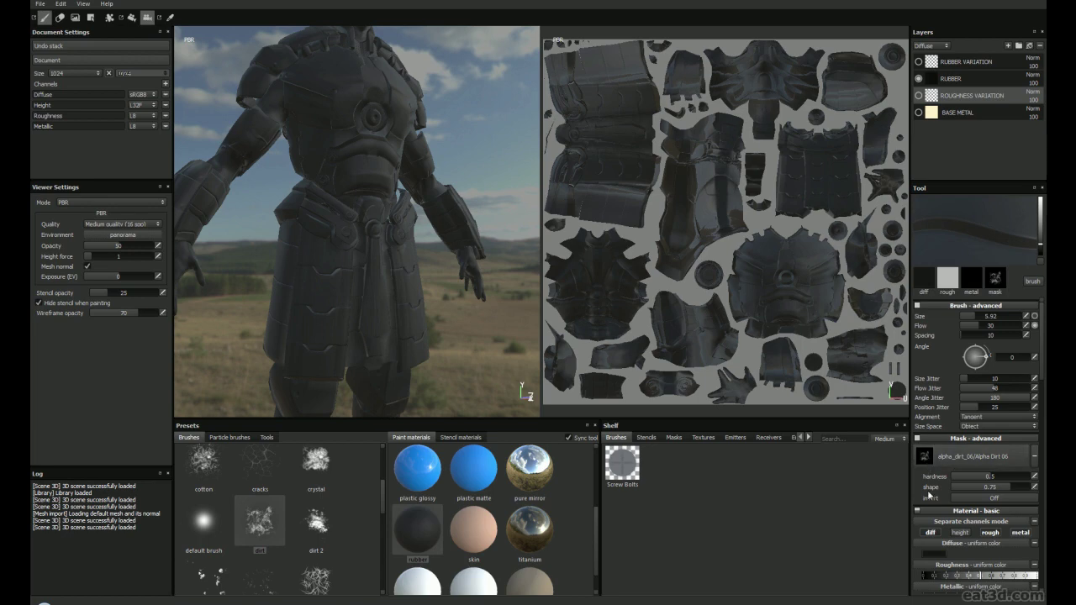
scroll(1037, 367, "down", 3)
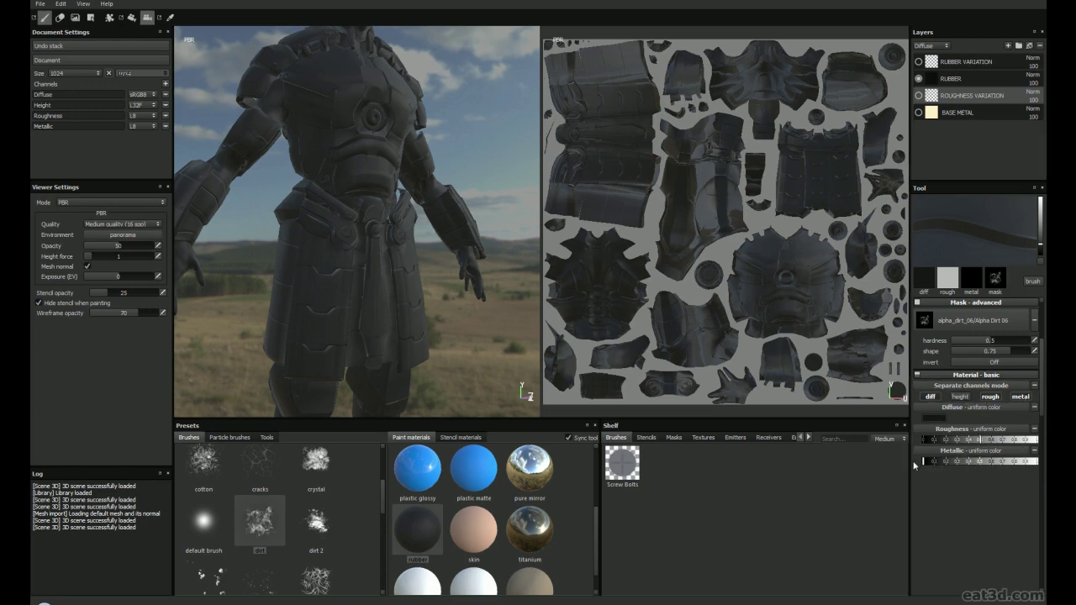
left_click_drag(361, 270, 384, 269, "alt")
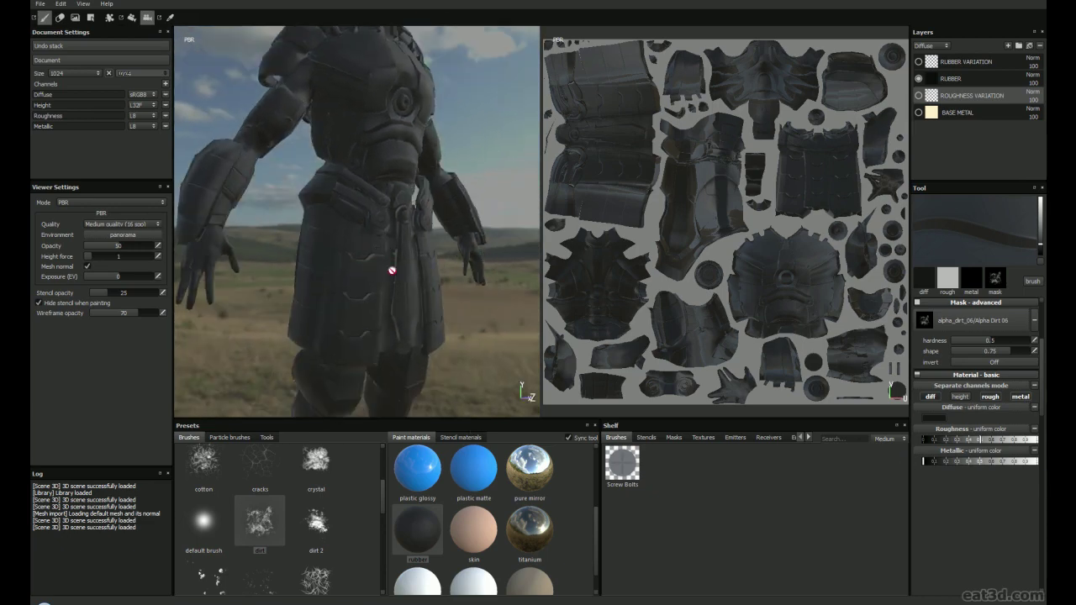
Step: Show and select the RUBBER VARIATION layer and look at its blend mode options for the Diffuse channel
left_click(969, 63)
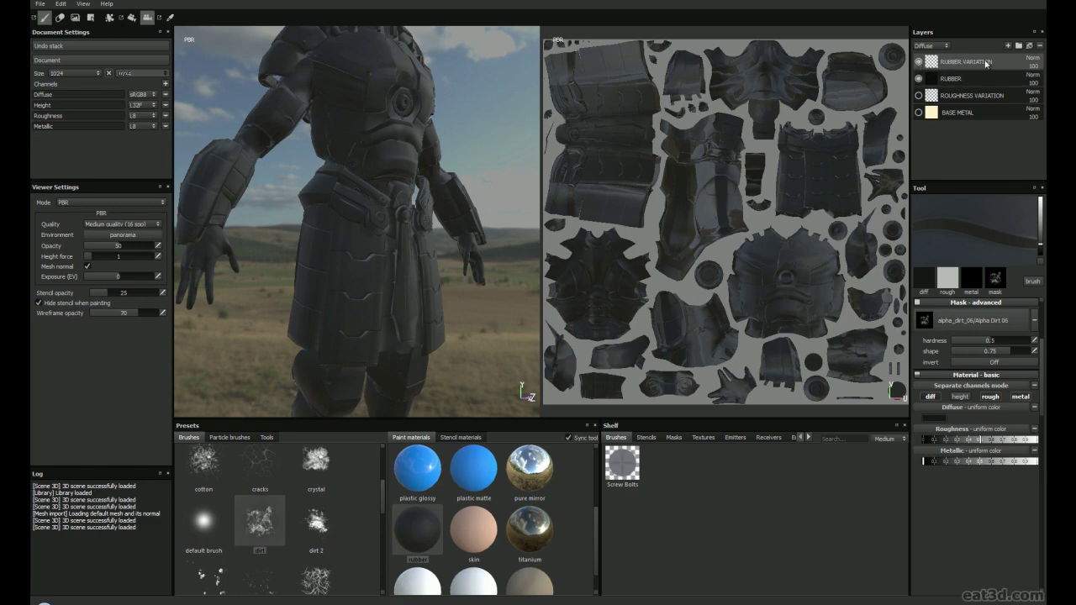
left_click(1035, 59)
left_click(969, 52)
Step: Compare the layers' blend modes in the Height, Roughness and Metallic channels, returning to Diffuse with RUBBER VARIATION selected
left_click(932, 46)
left_click(937, 63)
left_click(931, 45)
left_click(935, 73)
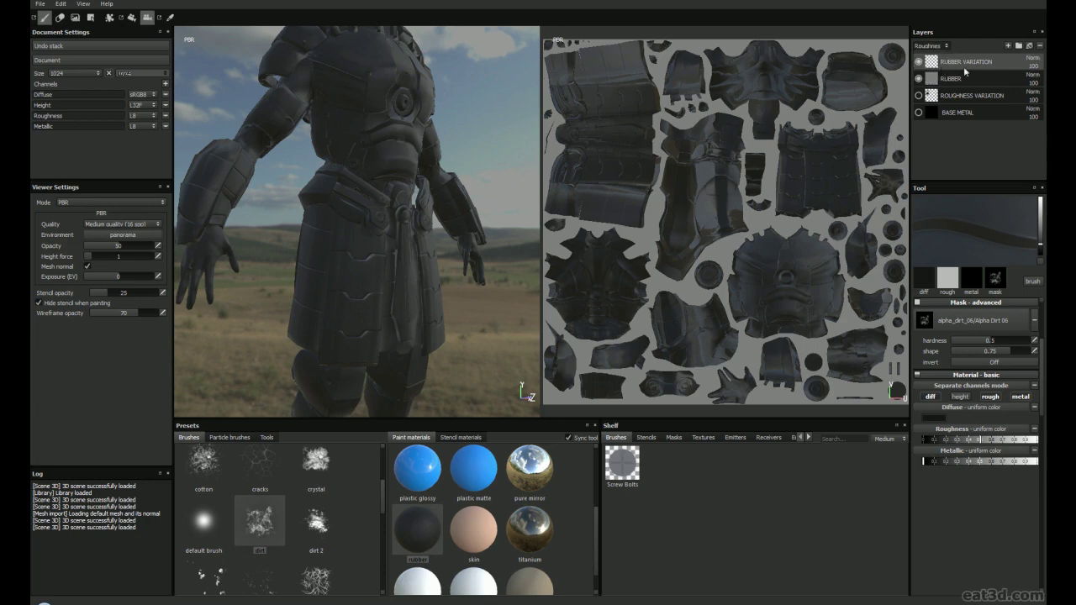
left_click(931, 46)
left_click(935, 74)
left_click(934, 46)
left_click(935, 54)
Step: Set the rubber brush's roughness close to black and its diffuse colour to a mid grey
left_click_drag(982, 443, 926, 441)
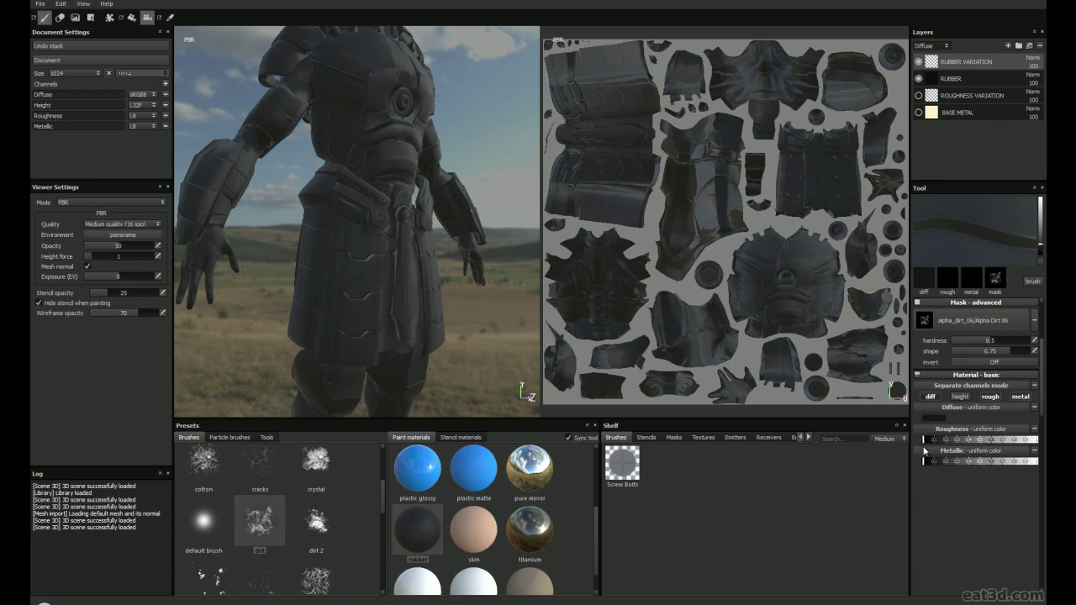
left_click(934, 418)
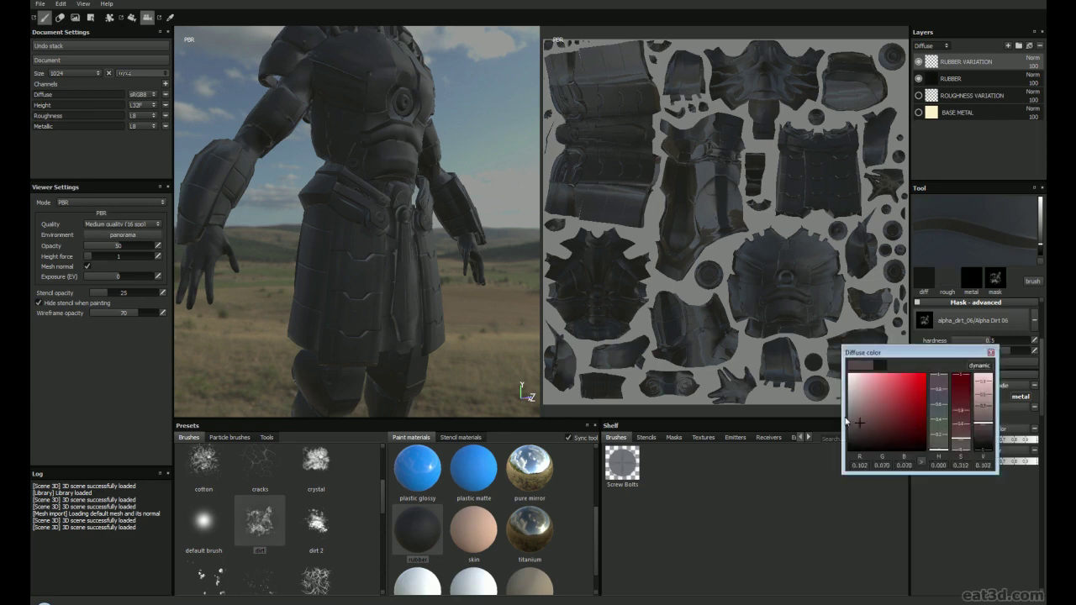
left_click(992, 353)
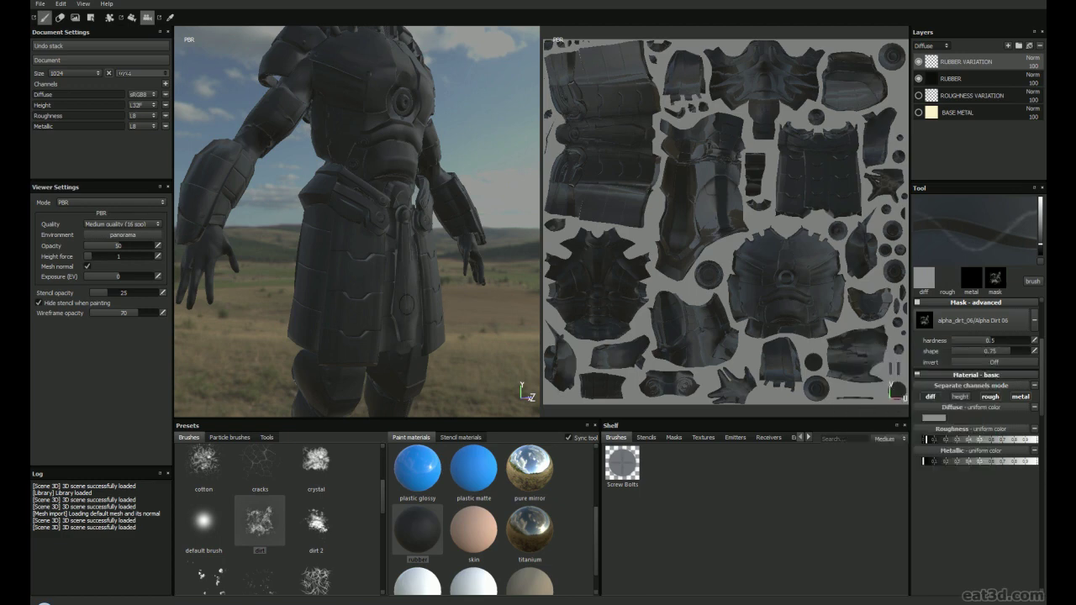
Step: Paint a grey, glossier worn patch down the skirt's front side panel on the RUBBER VARIATION layer
left_click_drag(414, 305, 463, 282, "alt")
right_click_drag(370, 277, 421, 252, "alt")
middle_click_drag(404, 261, 443, 206, "alt")
mouse_move(442, 201)
left_mouse_down()
mouse_move(416, 286)
mouse_move(430, 290)
mouse_move(397, 240)
mouse_move(401, 264)
mouse_move(434, 260)
mouse_move(456, 231)
mouse_move(439, 233)
mouse_move(437, 264)
mouse_move(399, 273)
left_mouse_up()
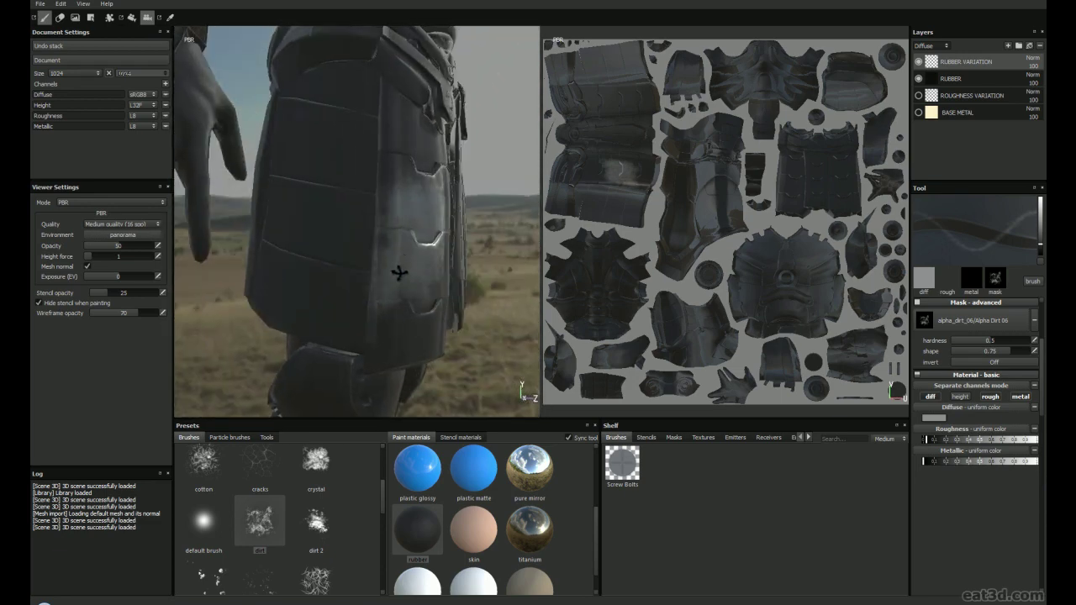
Step: Display the Roughness channel alone and examine the painted patch on the skirt
key("c")
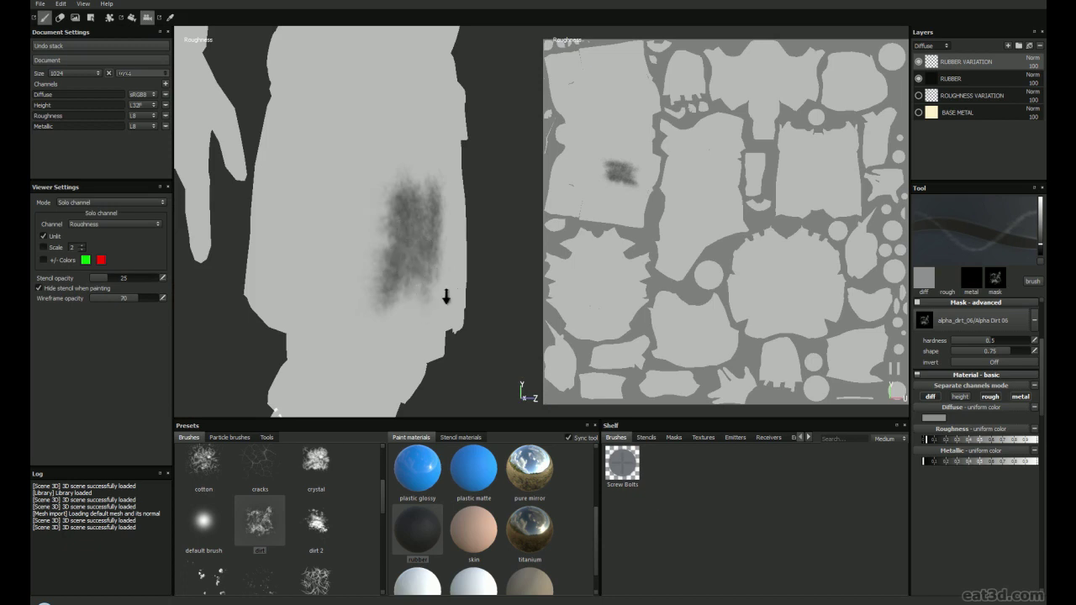
right_click_drag(446, 297, 429, 260, "alt")
left_click_drag(429, 260, 370, 245, "alt")
right_click_drag(370, 245, 404, 236, "alt")
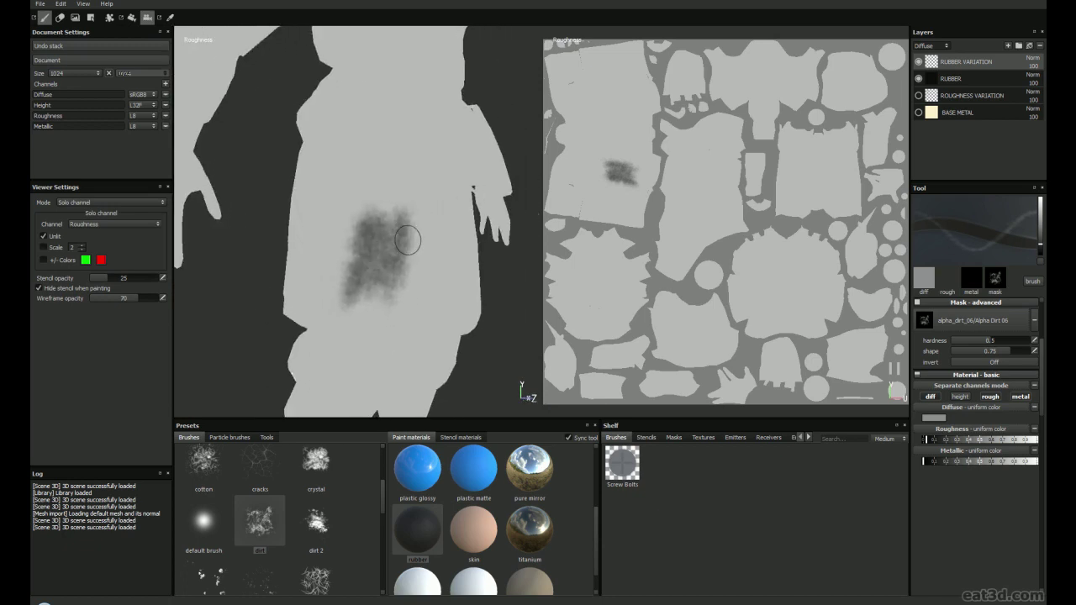
Step: Display the skirt patch in the Diffuse channel alone and return the viewport to the PBR material view
key("c")
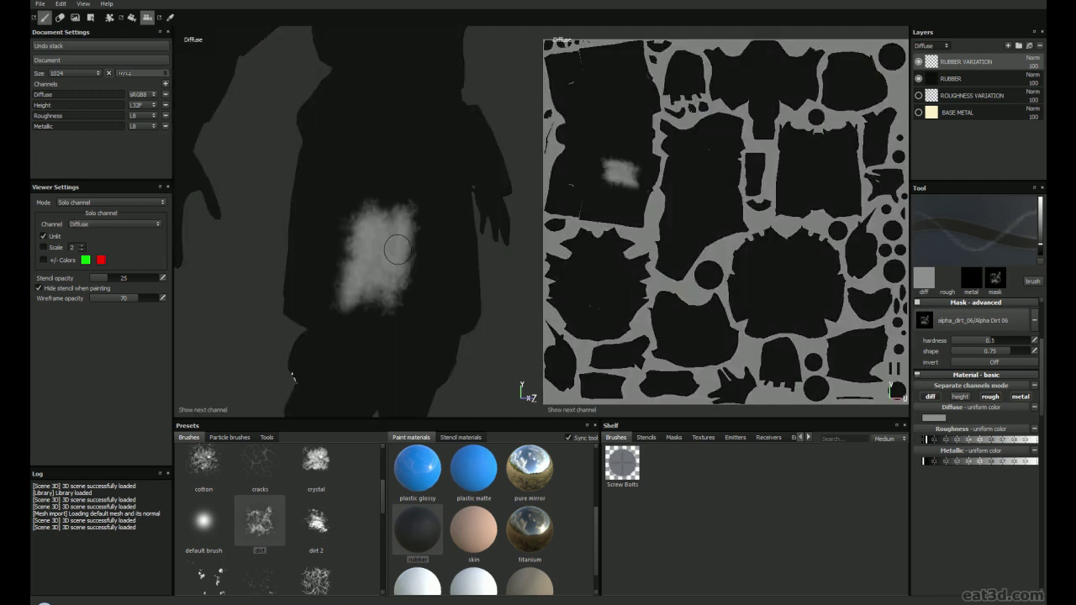
mouse_move(292, 376)
left_mouse_down("alt")
mouse_move(278, 377)
mouse_move(313, 363)
mouse_move(282, 361)
left_mouse_up("alt")
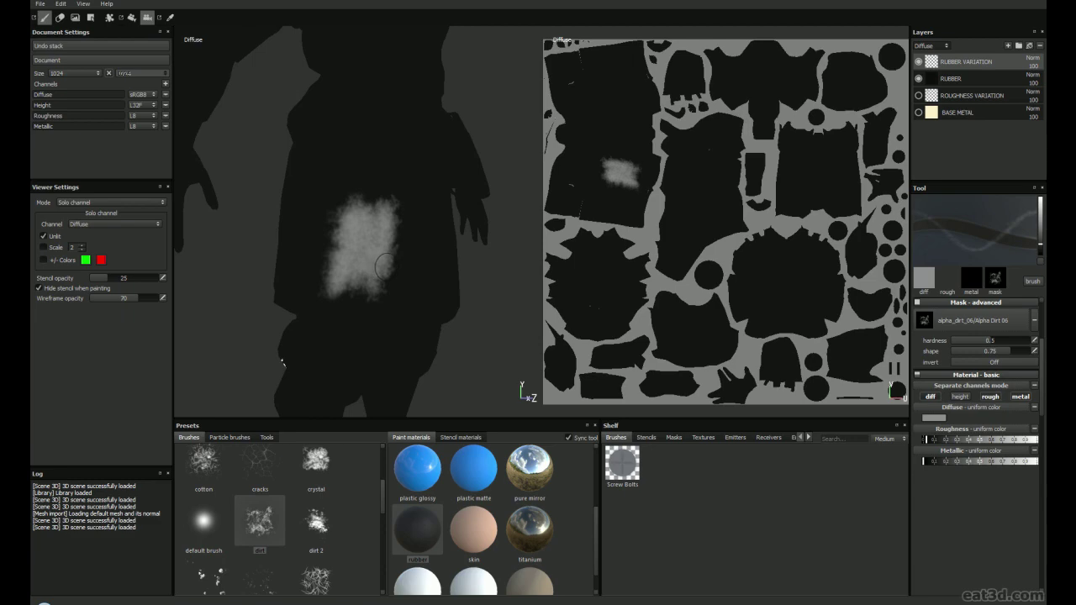
key("m")
left_click_drag(385, 267, 353, 296, "alt")
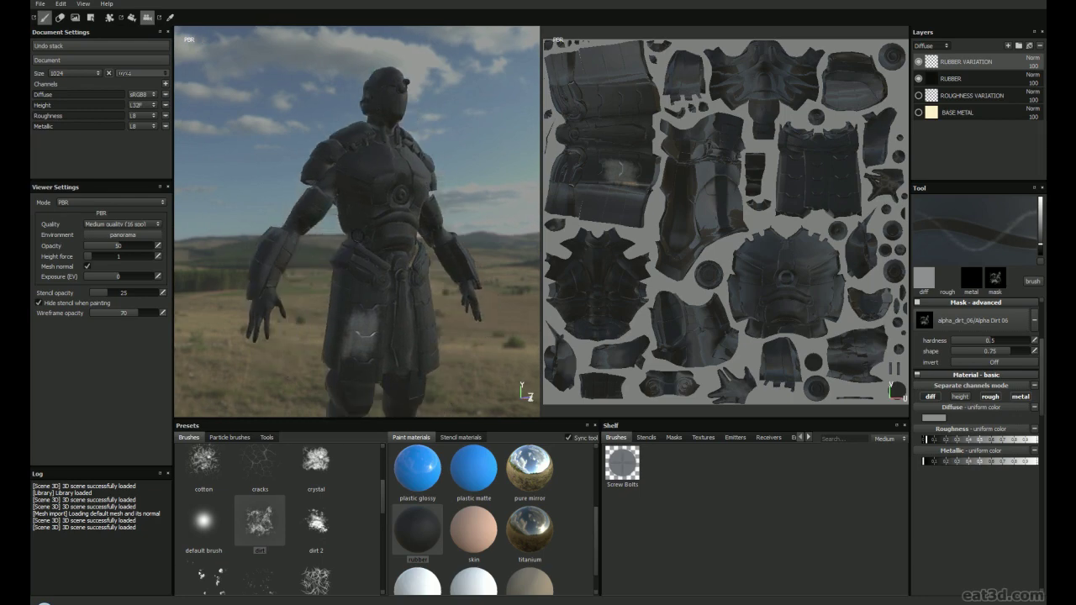
Step: Examine the worn patch's reflections on the rubber armour from several viewing angles
left_click_drag(340, 239, 394, 250, "alt")
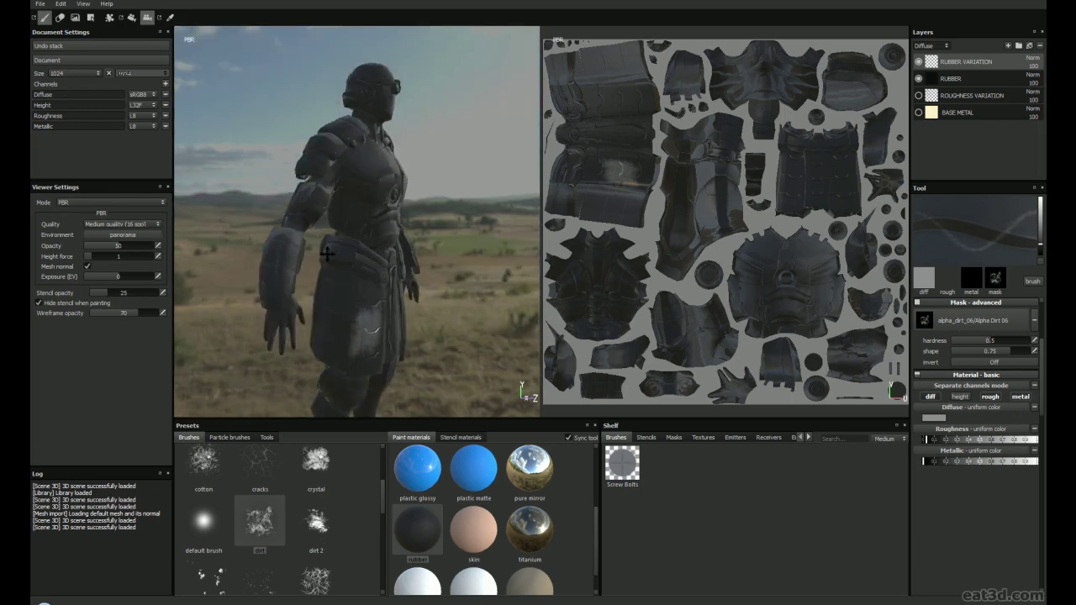
right_click_drag(393, 249, 420, 246, "alt")
left_click_drag(421, 246, 359, 268, "alt")
right_click_drag(358, 268, 348, 271, "alt")
mouse_move(348, 272)
left_mouse_down("alt")
mouse_move(452, 245)
mouse_move(356, 282)
left_mouse_up("alt")
right_click_drag(357, 282, 373, 285, "alt")
left_click_drag(374, 284, 385, 254, "alt")
right_click_drag(385, 253, 368, 252, "alt")
left_click_drag(368, 252, 378, 240, "alt")
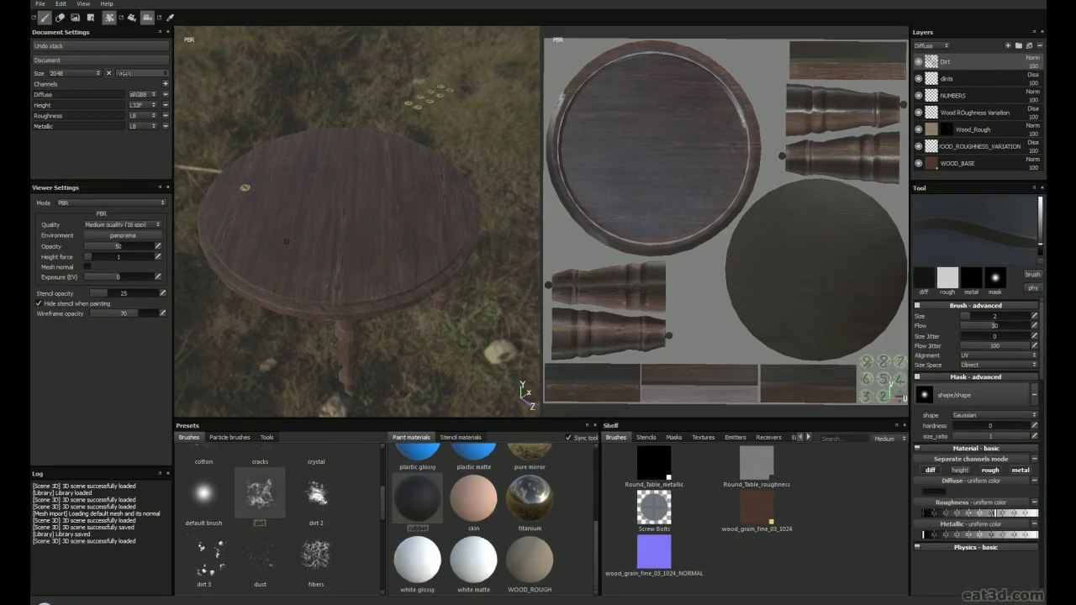
Step: Examine the round wooden table's top surface in the PBR view at grazing angles to judge its roughness variation
left_click_drag(286, 241, 437, 187, "alt")
right_click_drag(437, 187, 456, 264, "alt")
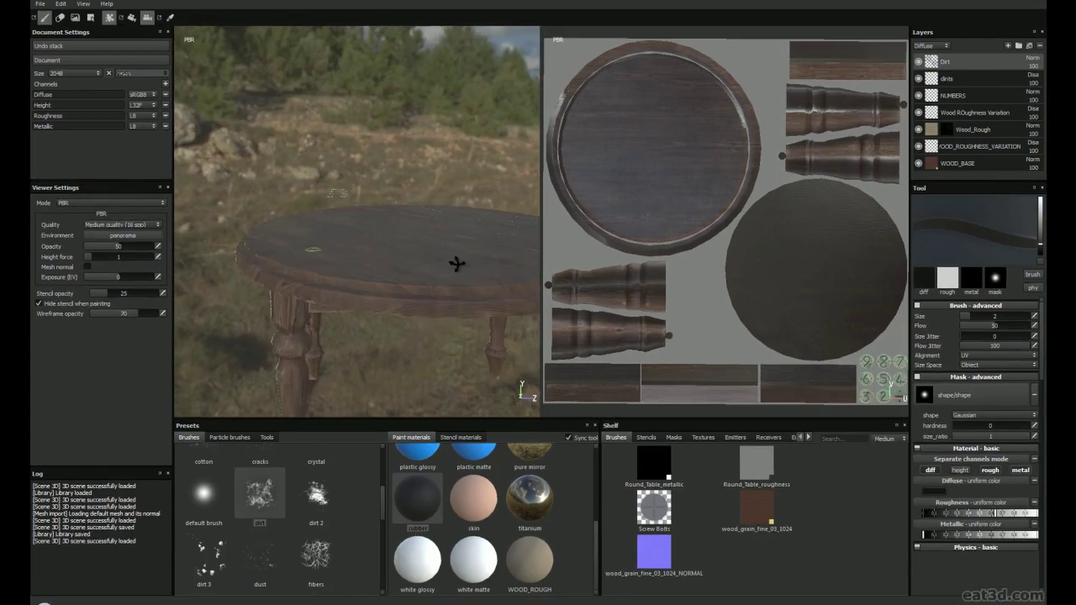
left_click_drag(456, 264, 395, 307, "alt")
left_click_drag(284, 260, 471, 252, "alt")
right_click_drag(396, 253, 418, 276, "alt")
left_click_drag(418, 276, 243, 190, "alt")
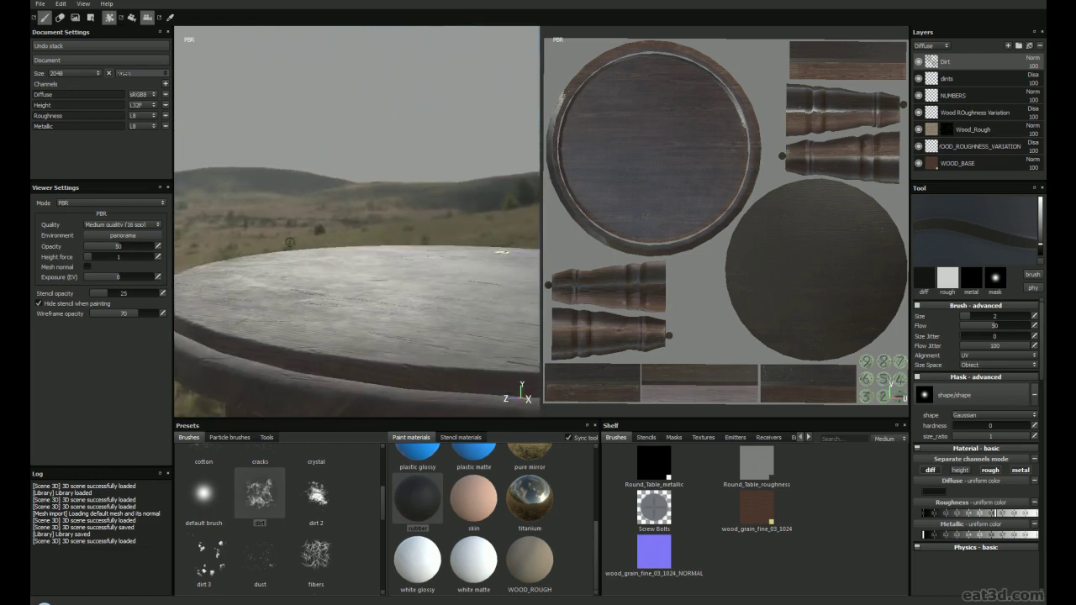
left_click_drag(304, 256, 277, 248, "alt")
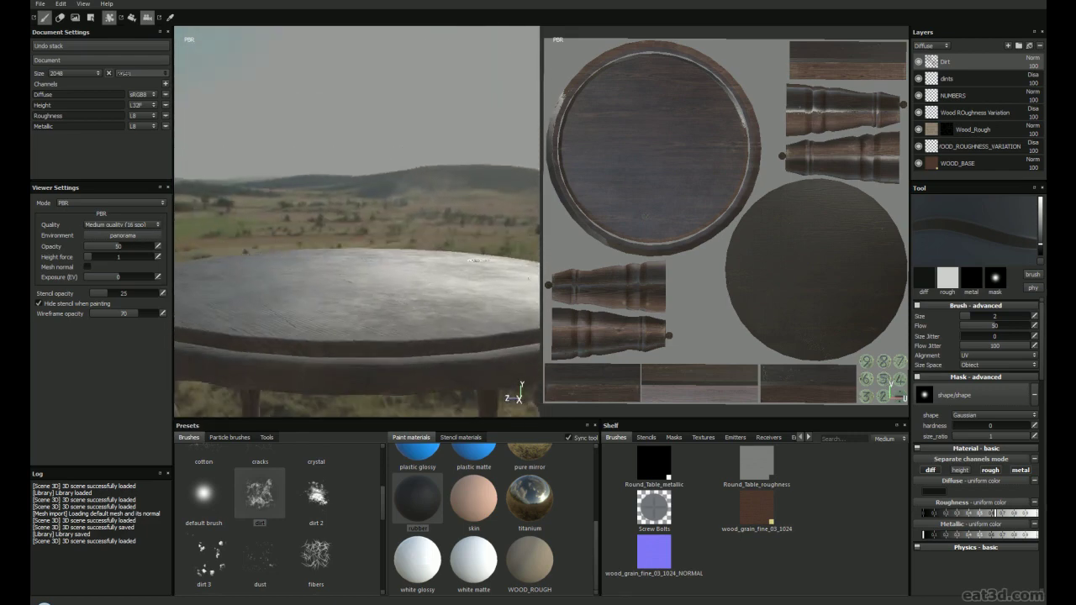
Step: Examine the wooden table's leg, underside and overall shape in the PBR view
middle_click_drag(310, 240, 290, 126, "alt")
right_click_drag(290, 172, 336, 193, "alt")
left_click_drag(336, 252, 392, 178, "alt")
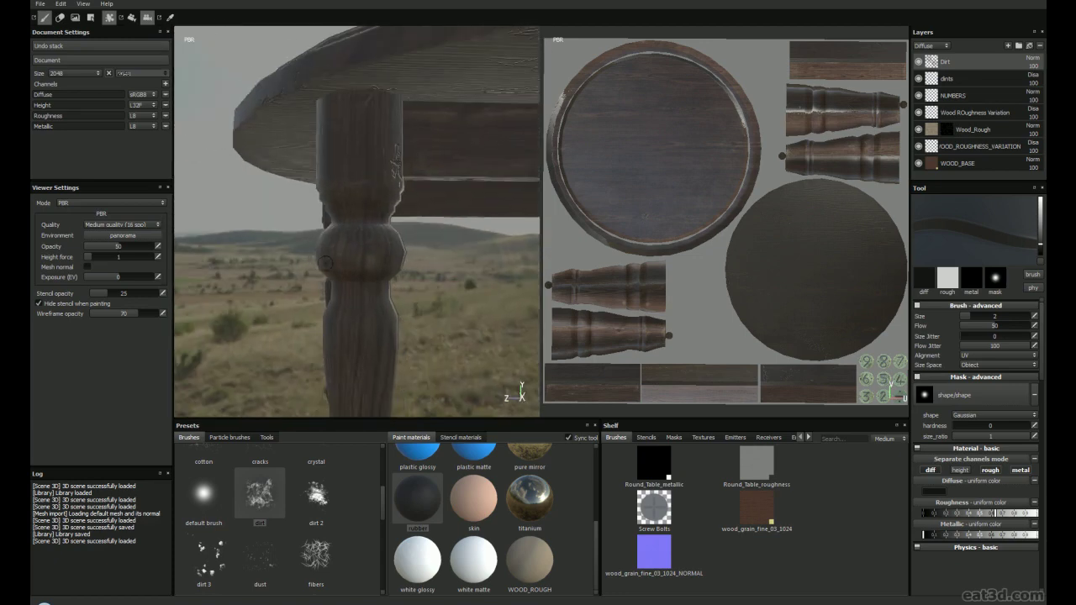
left_click_drag(453, 275, 337, 175, "alt")
left_click_drag(376, 310, 359, 239, "alt")
right_click_drag(360, 239, 396, 249, "alt")
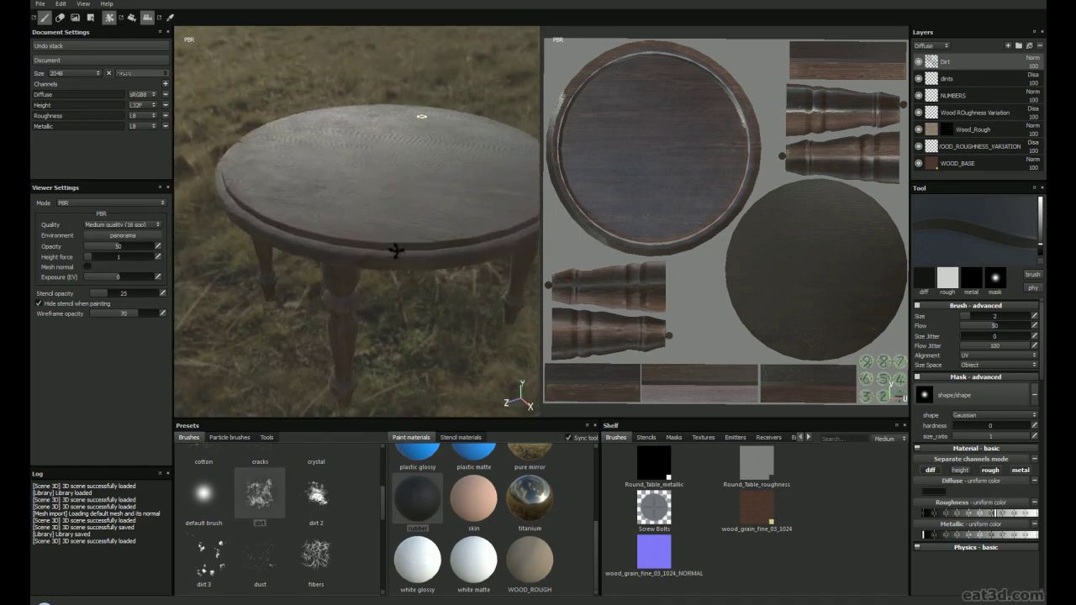
left_click_drag(396, 250, 361, 235, "alt")
Step: Display the table's Diffuse, Height, Roughness and Metallic channels one at a time and return to the PBR material view
key("c")
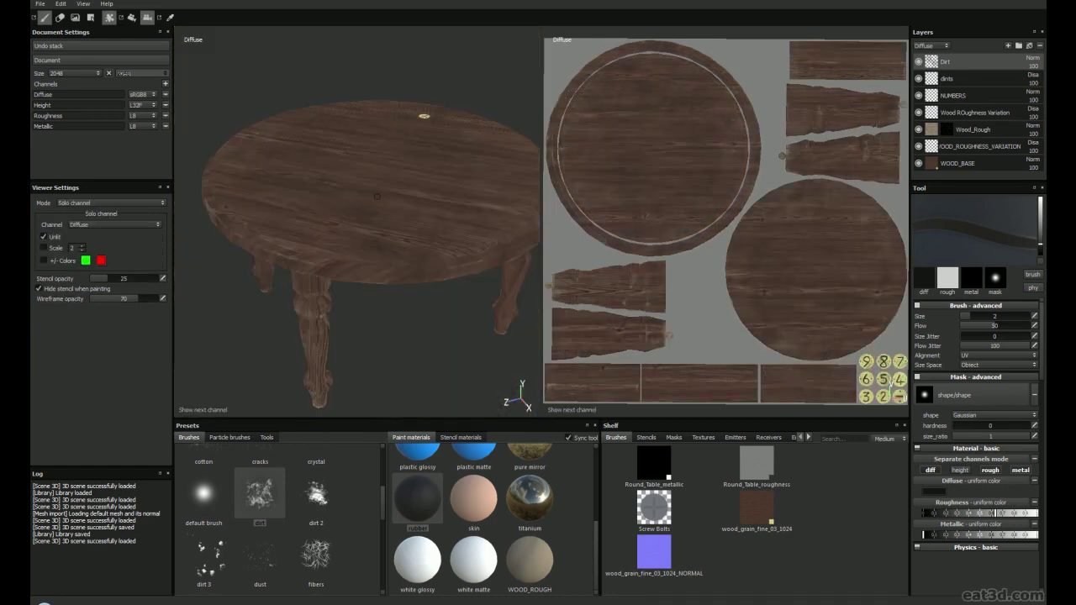
left_click_drag(318, 210, 324, 232, "alt")
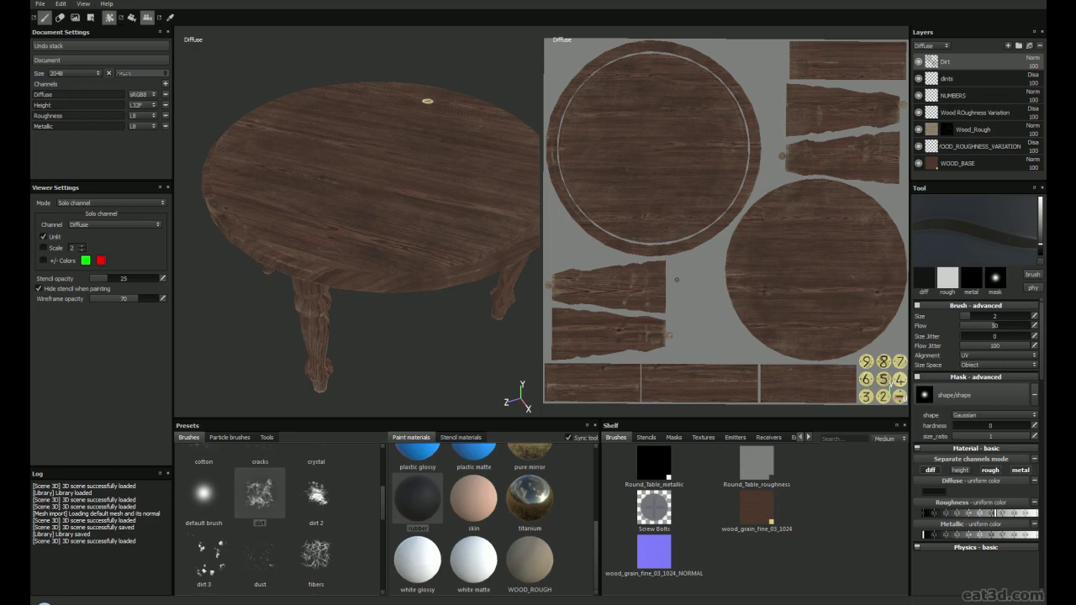
key("c")
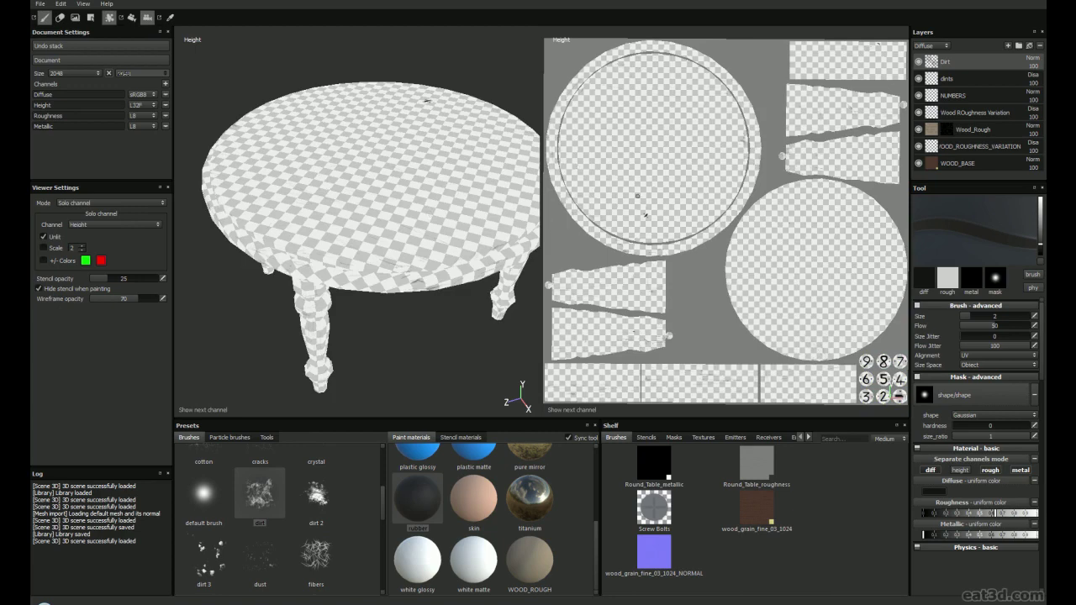
key("c")
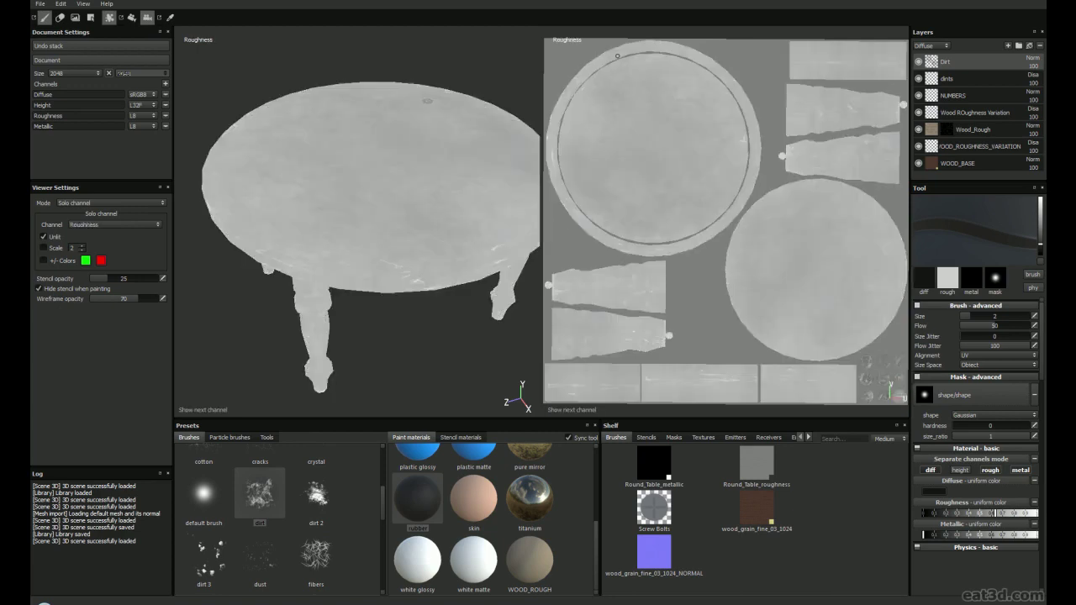
key("c")
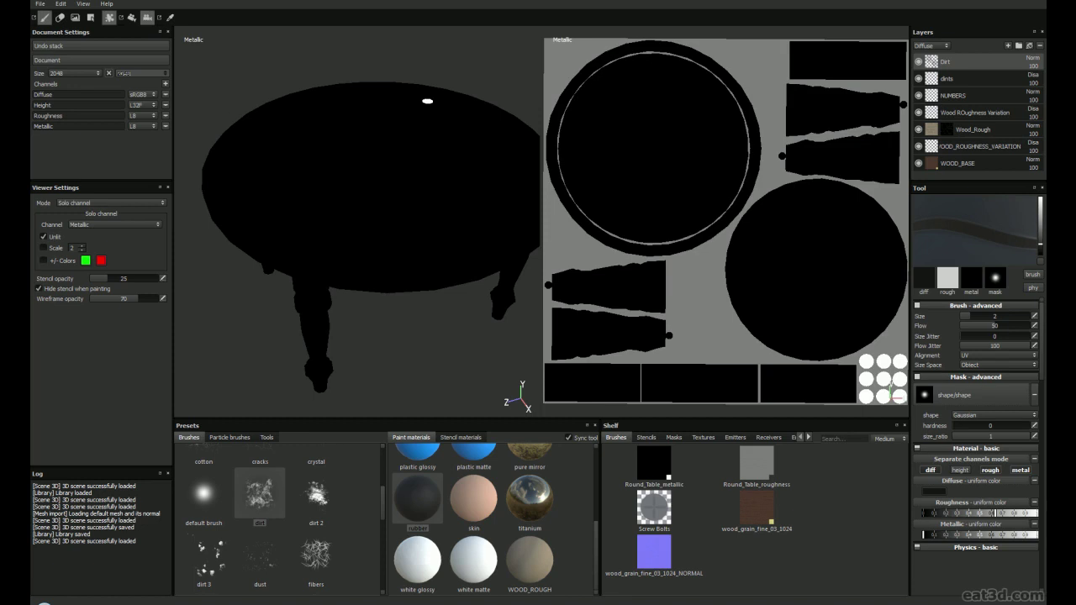
key("c")
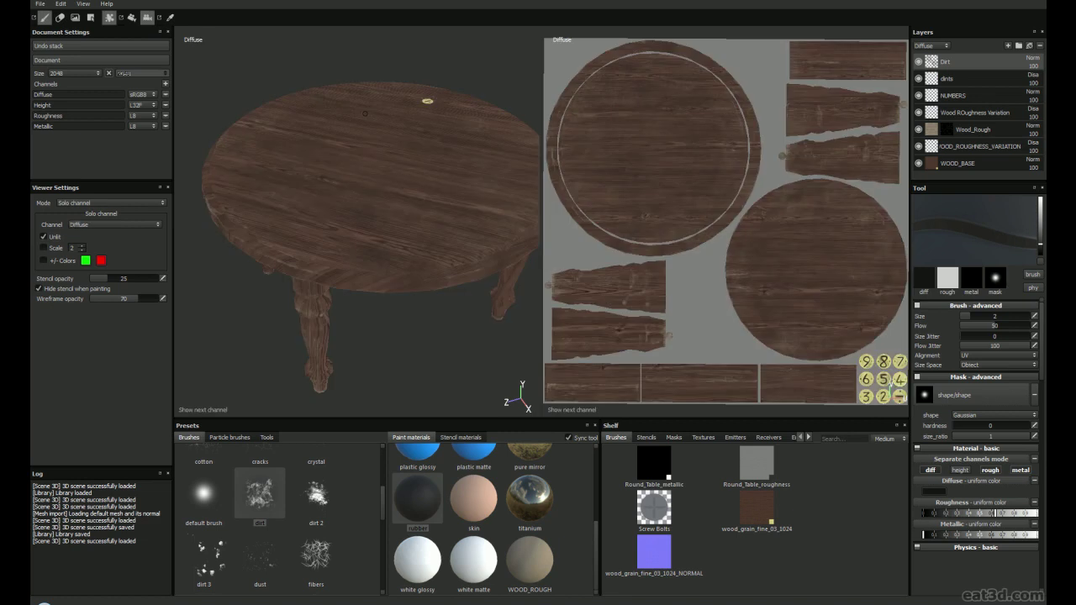
key("m")
Step: Switch to round_table_EXPORTS_COMP.psd in Photoshop and hide its ROUGHNESS, METALNESS and HEIGHT layers, leaving only ALBEDO visible
left_click(40, 3)
left_click(77, 123)
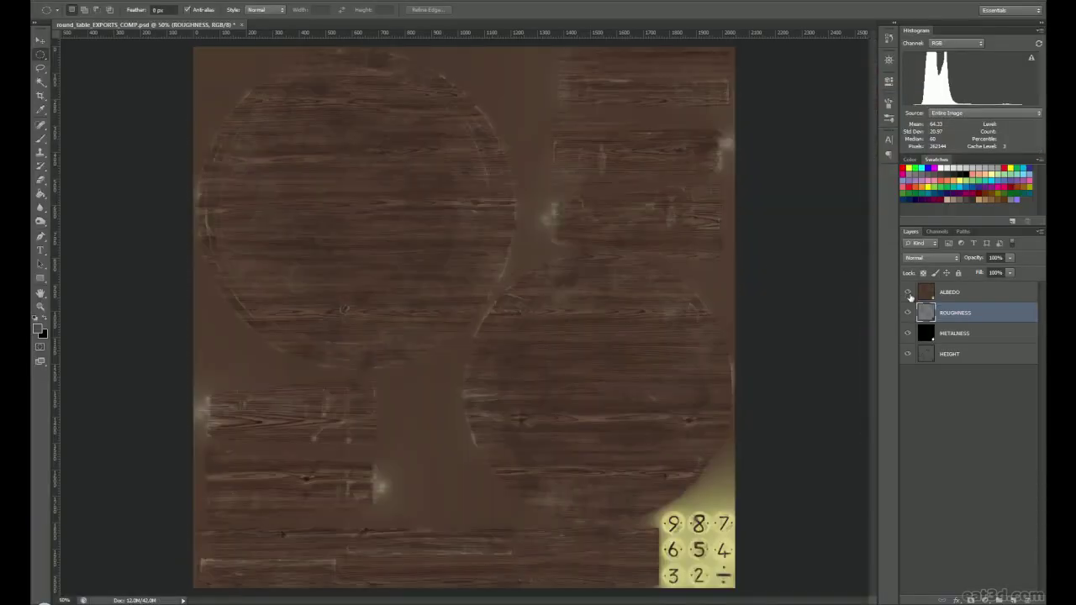
left_click_drag(910, 339, 908, 354)
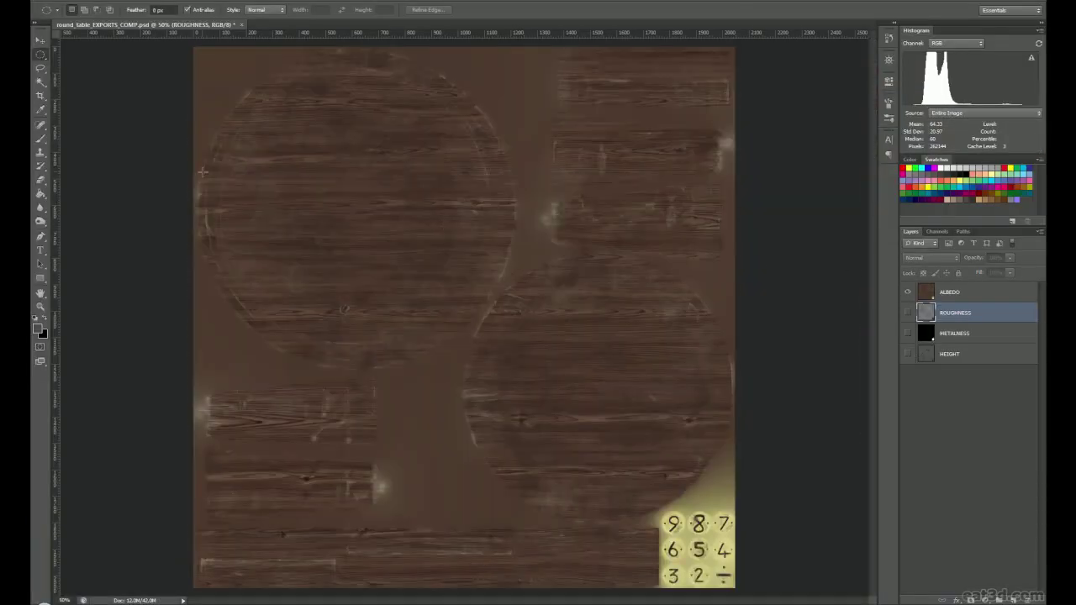
Step: Examine the ALBEDO map's wood grain, worn edges and number discs at 100% zoom
left_click(357, 390, "ctrl")
left_click(358, 390, "ctrl")
left_click_drag(456, 280, 553, 445)
left_click_drag(605, 437, 394, 311)
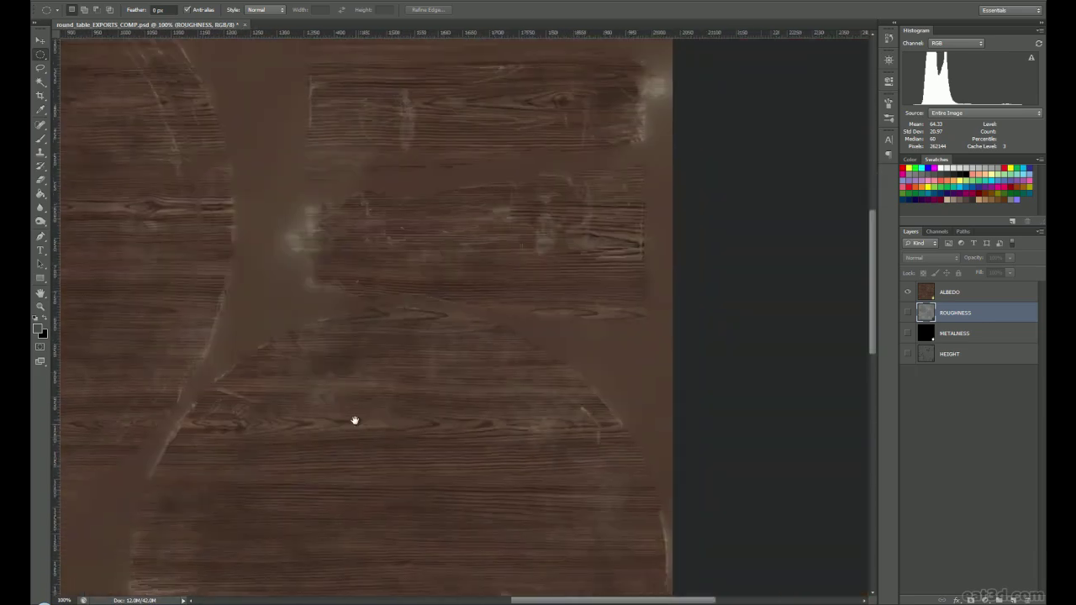
left_click_drag(355, 421, 550, 280)
left_click_drag(512, 418, 568, 222)
left_click_drag(429, 373, 580, 248)
left_click_drag(305, 330, 329, 356)
left_click_drag(492, 269, 431, 367)
left_click_drag(331, 314, 413, 255)
left_click_drag(354, 338, 231, 275)
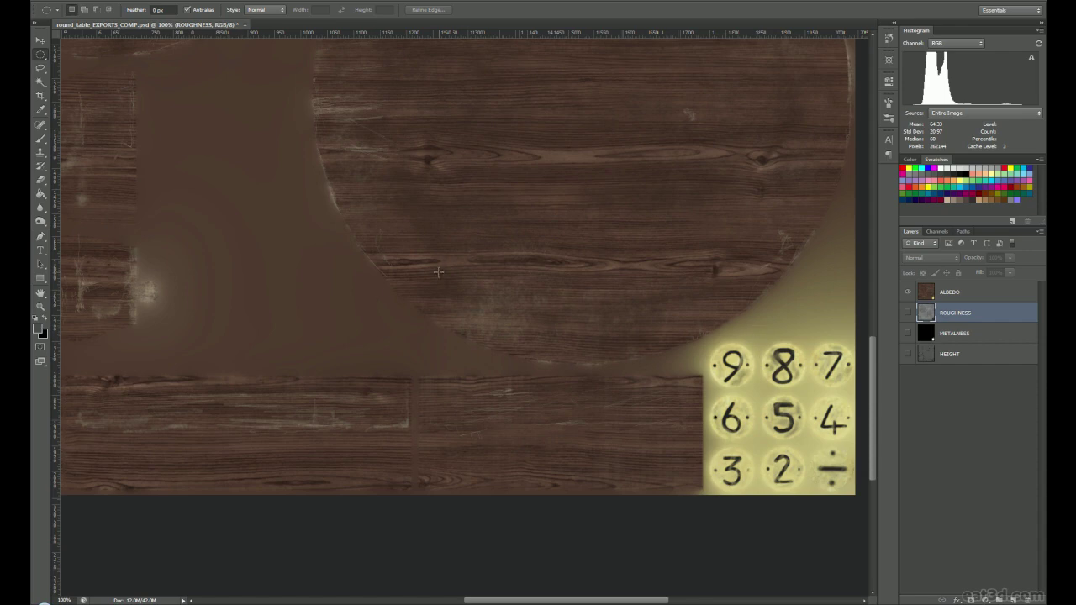
Step: Show the ROUGHNESS layer with ALBEDO hidden and examine the roughness map's scratches and tonal variation
left_click(908, 313)
left_click(907, 292)
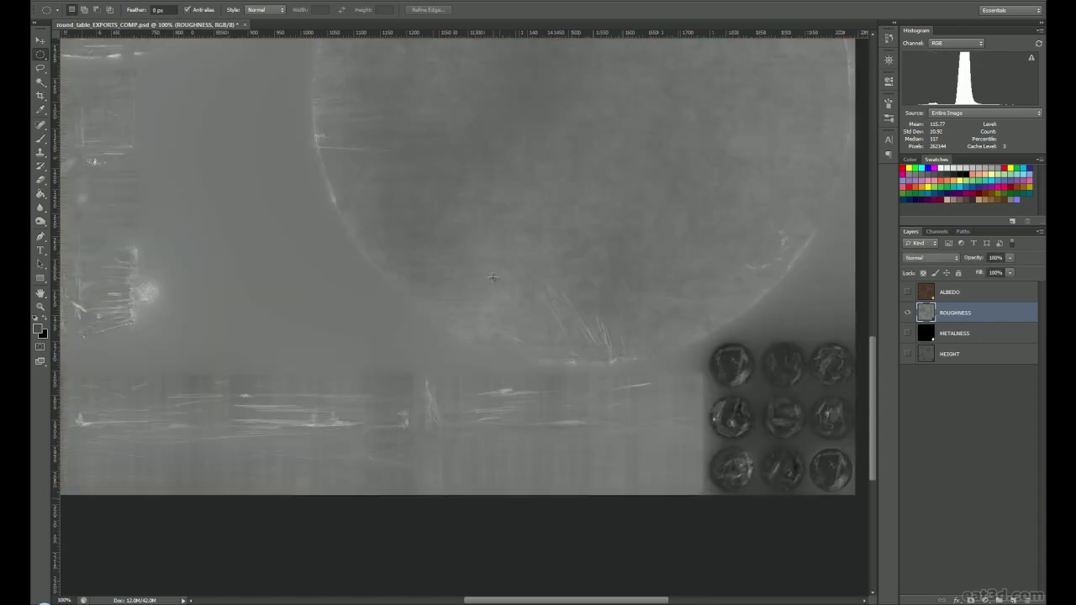
left_click(368, 275, "alt")
left_click_drag(356, 225, 411, 377)
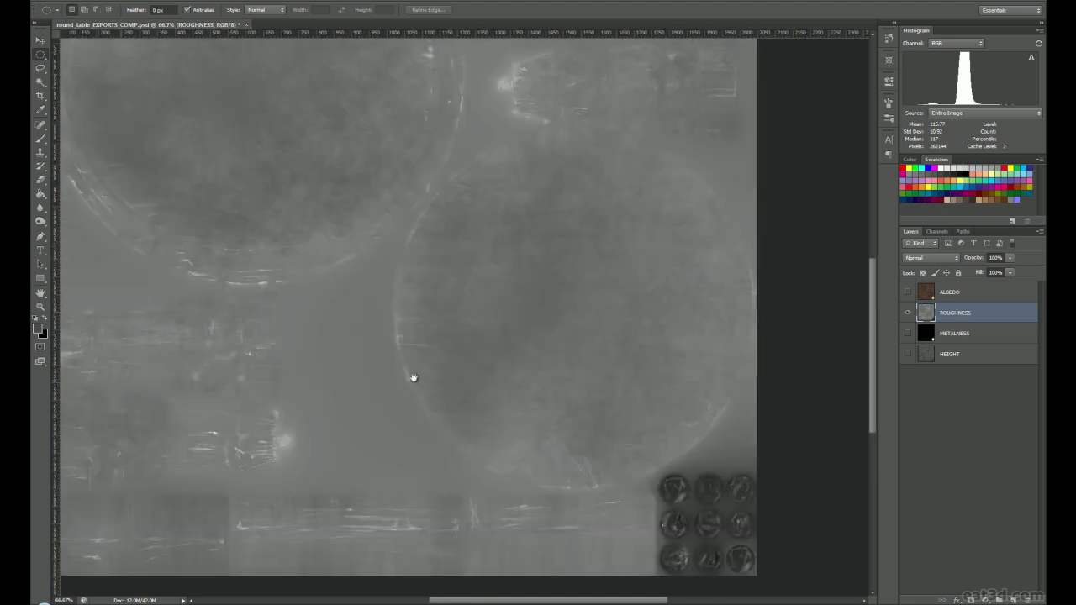
left_click_drag(382, 248, 375, 339)
left_click_drag(428, 264, 476, 228)
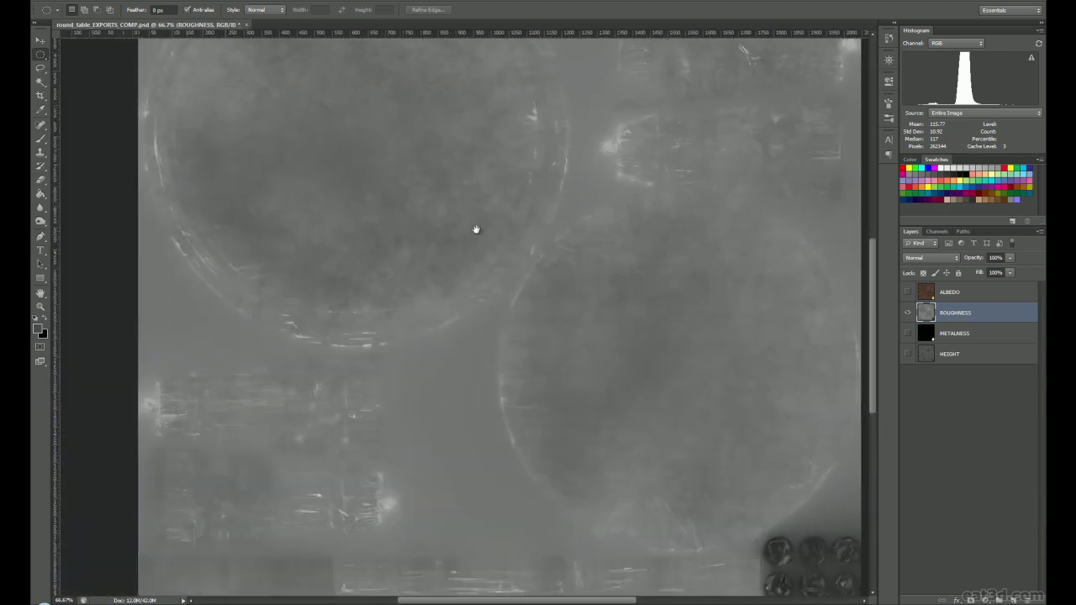
left_click_drag(373, 317, 377, 241)
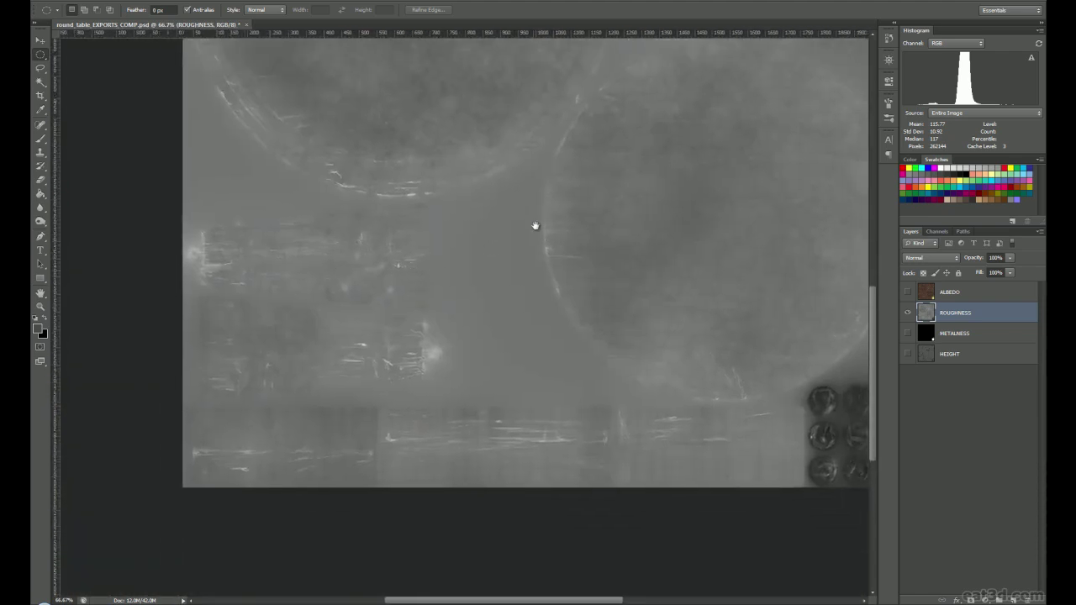
left_click_drag(537, 227, 426, 296)
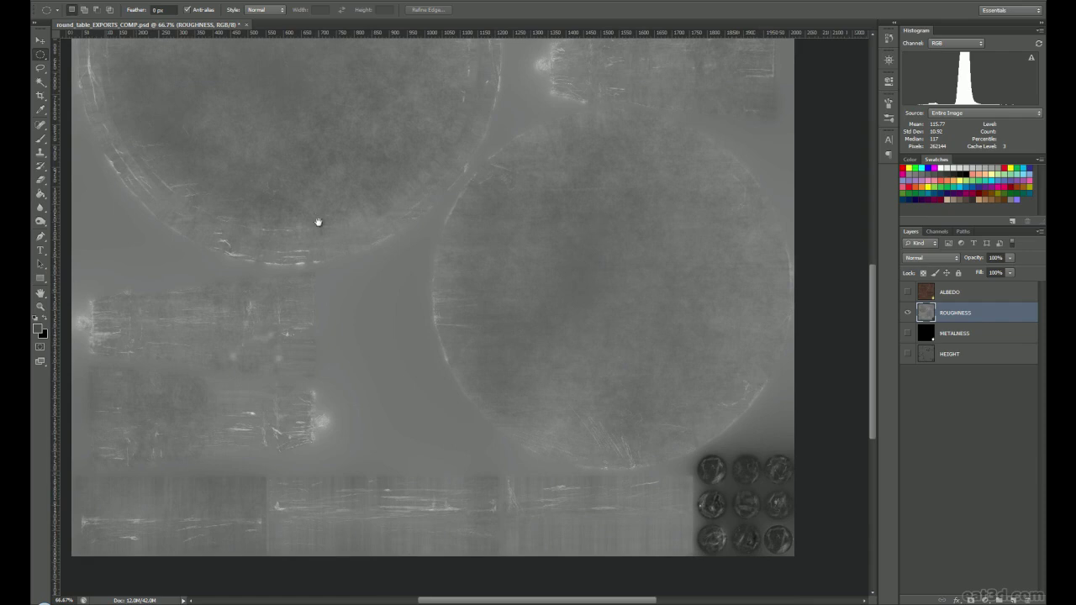
left_click_drag(317, 221, 348, 305)
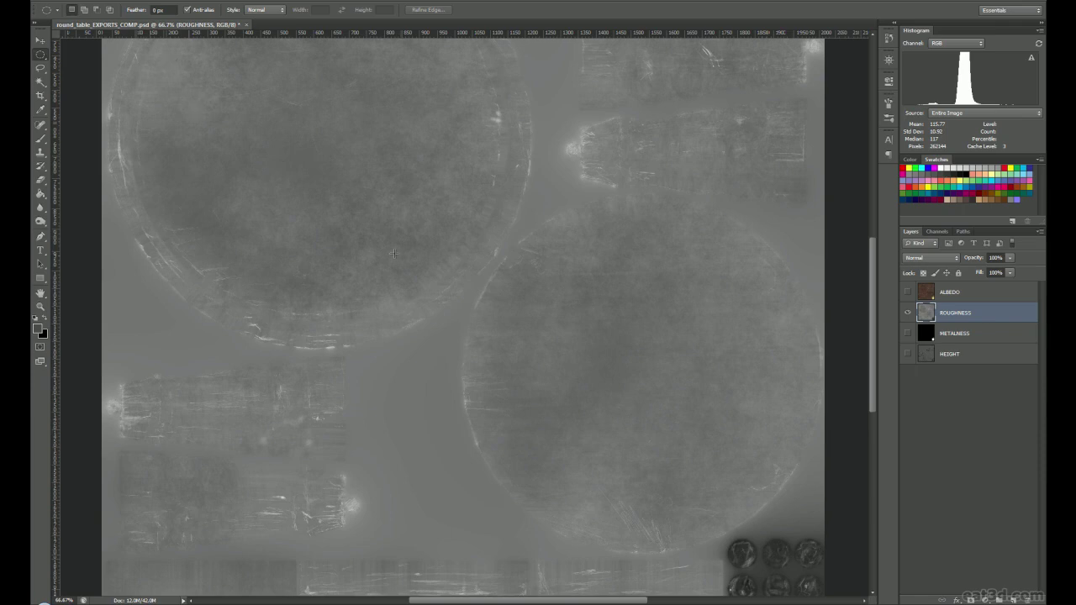
left_click_drag(593, 228, 510, 315)
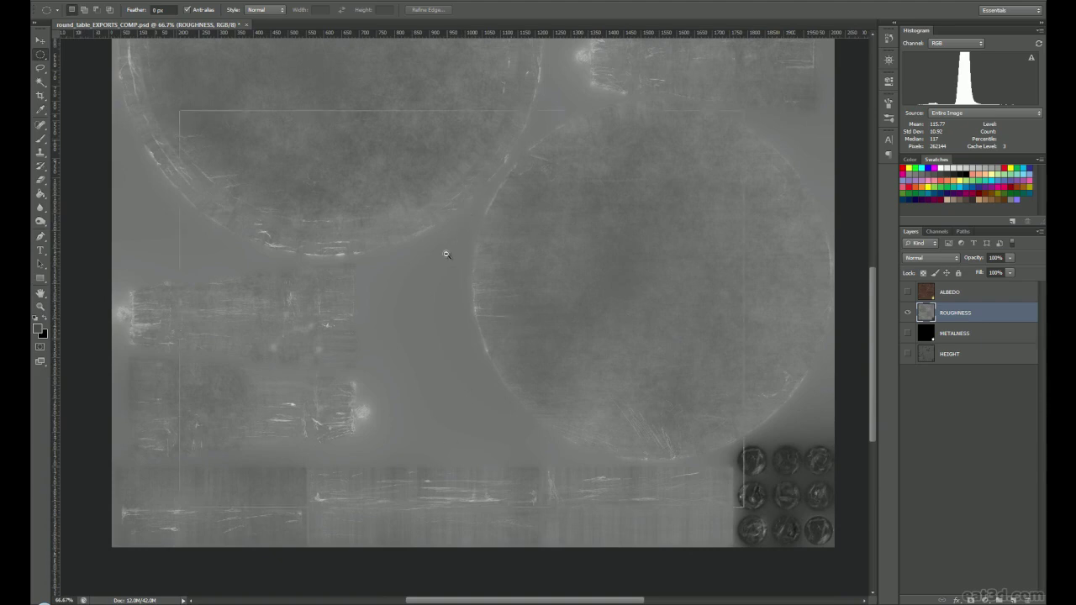
key("ctrl+minus")
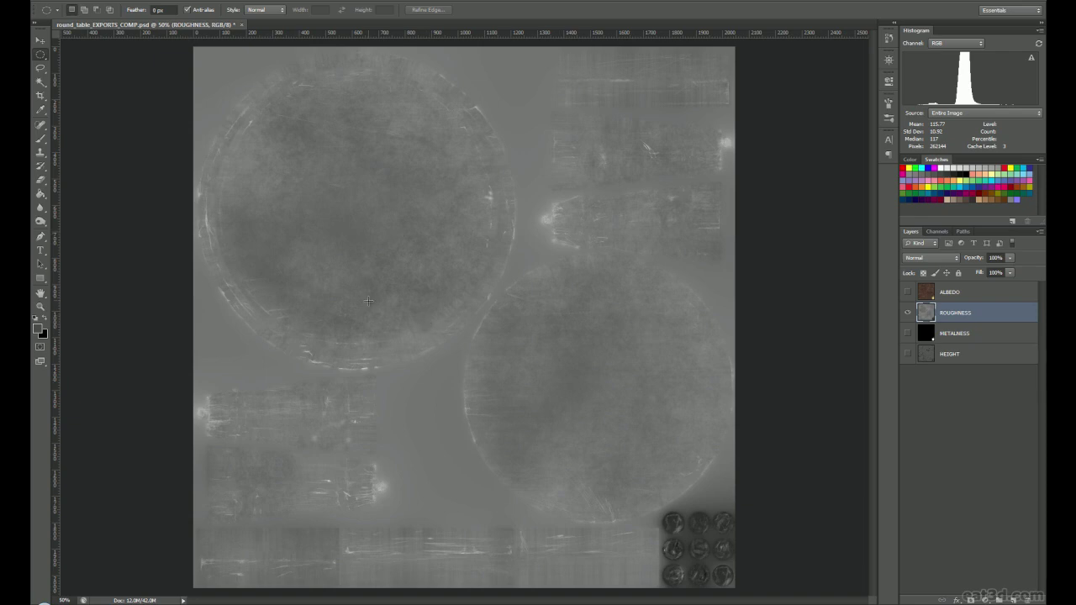
Step: Display the METALNESS and HEIGHT maps individually, and make all four map layers visible again
left_click(907, 333)
left_click(907, 313)
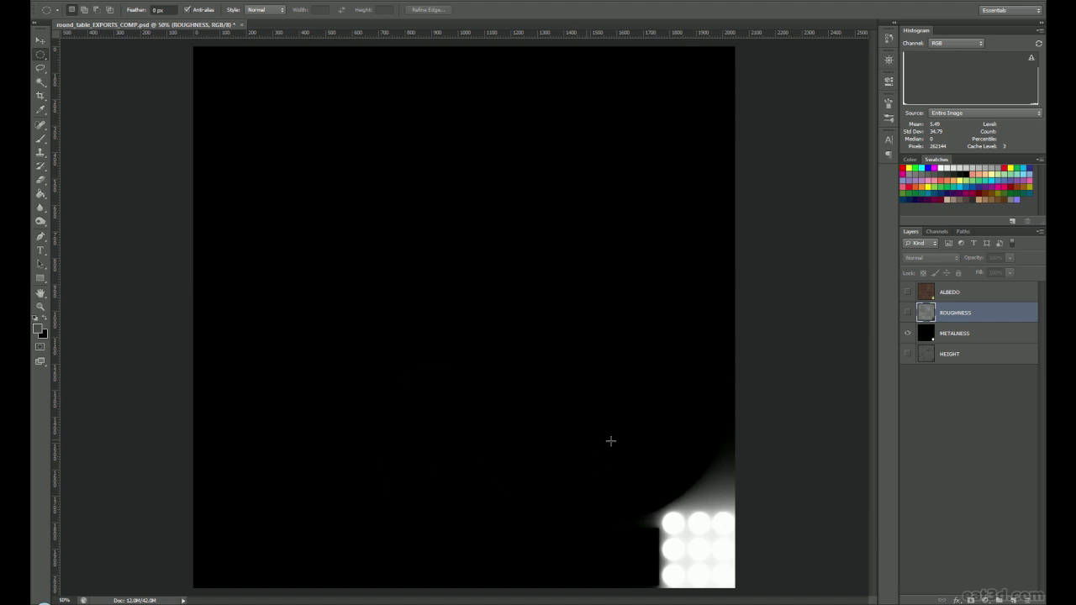
left_click(907, 354, "alt")
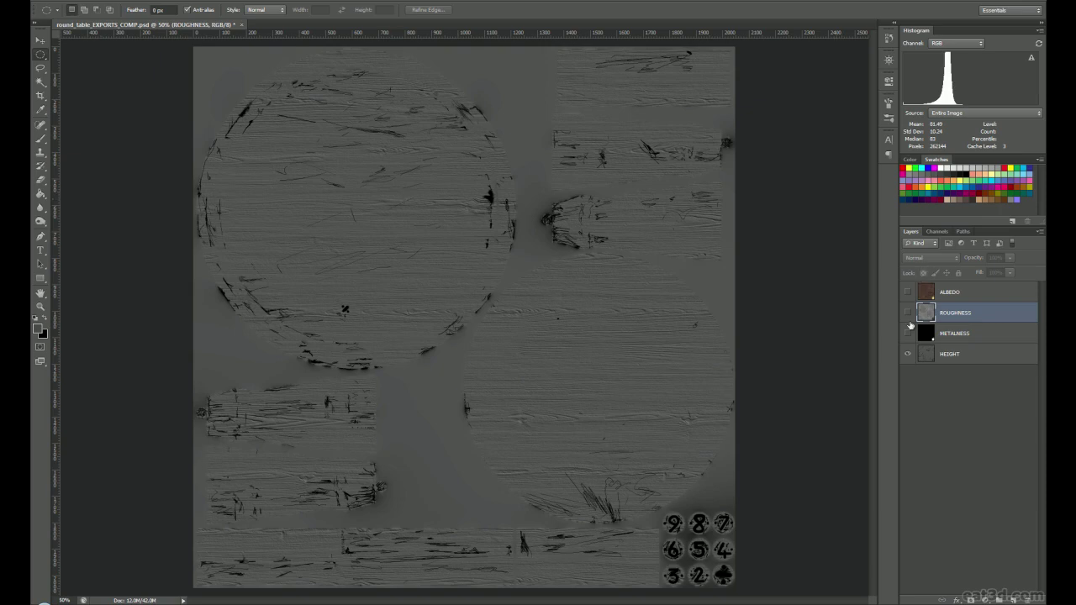
left_click(908, 293)
left_click(908, 315)
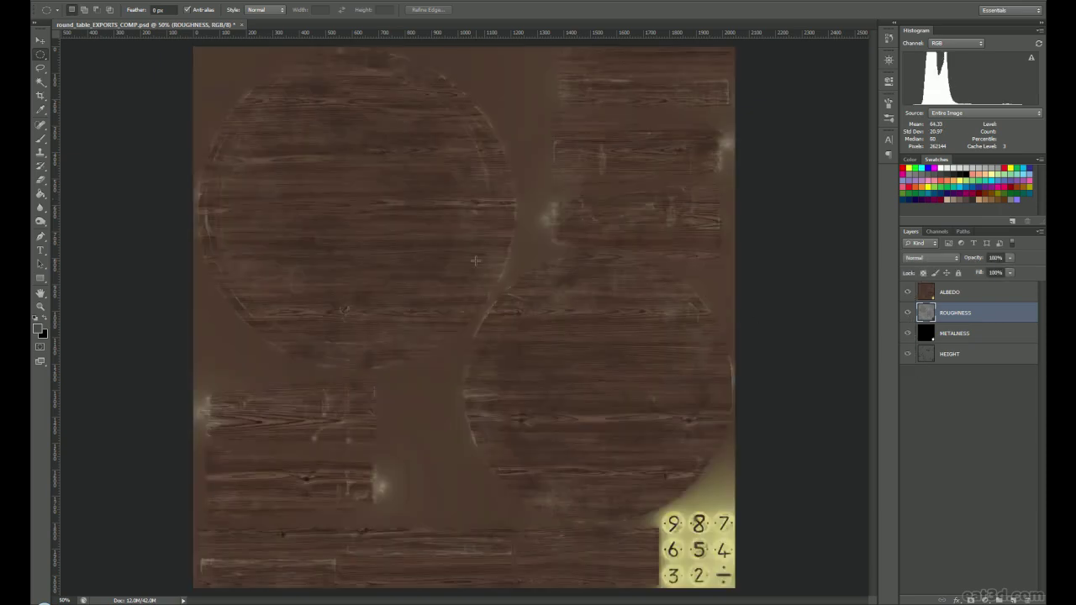